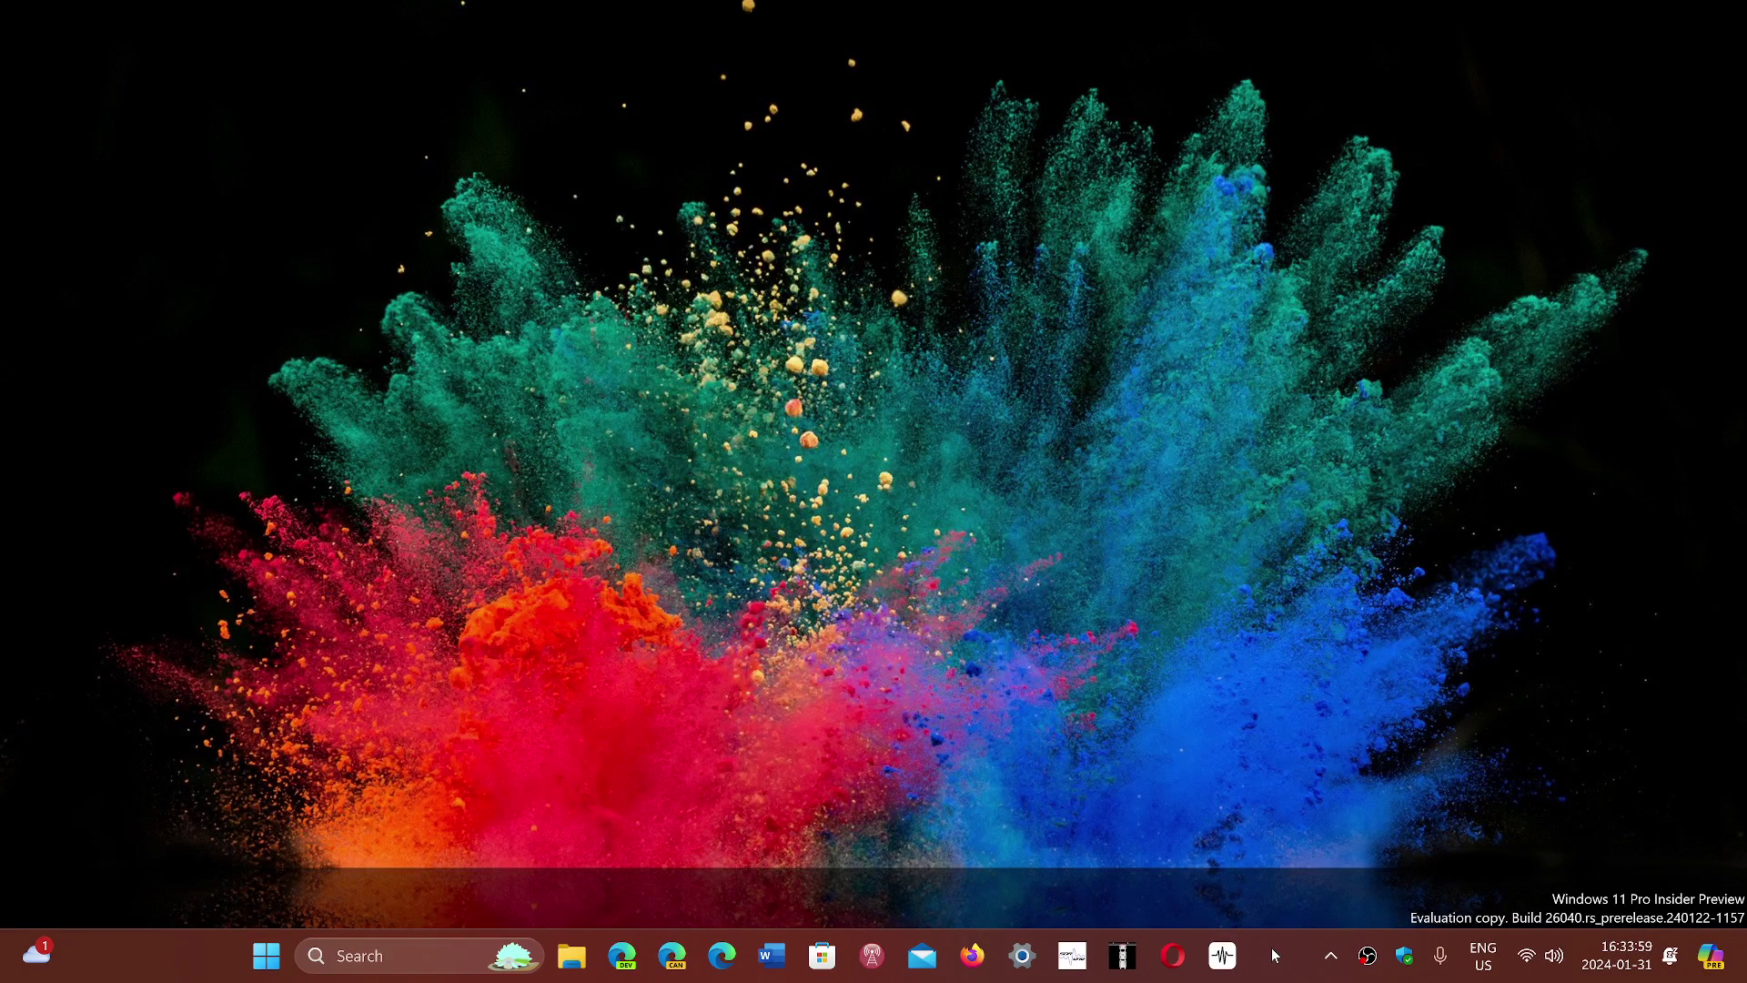
- Launch Microsoft Store and run the recent 'themes' search
left_click(835, 945)
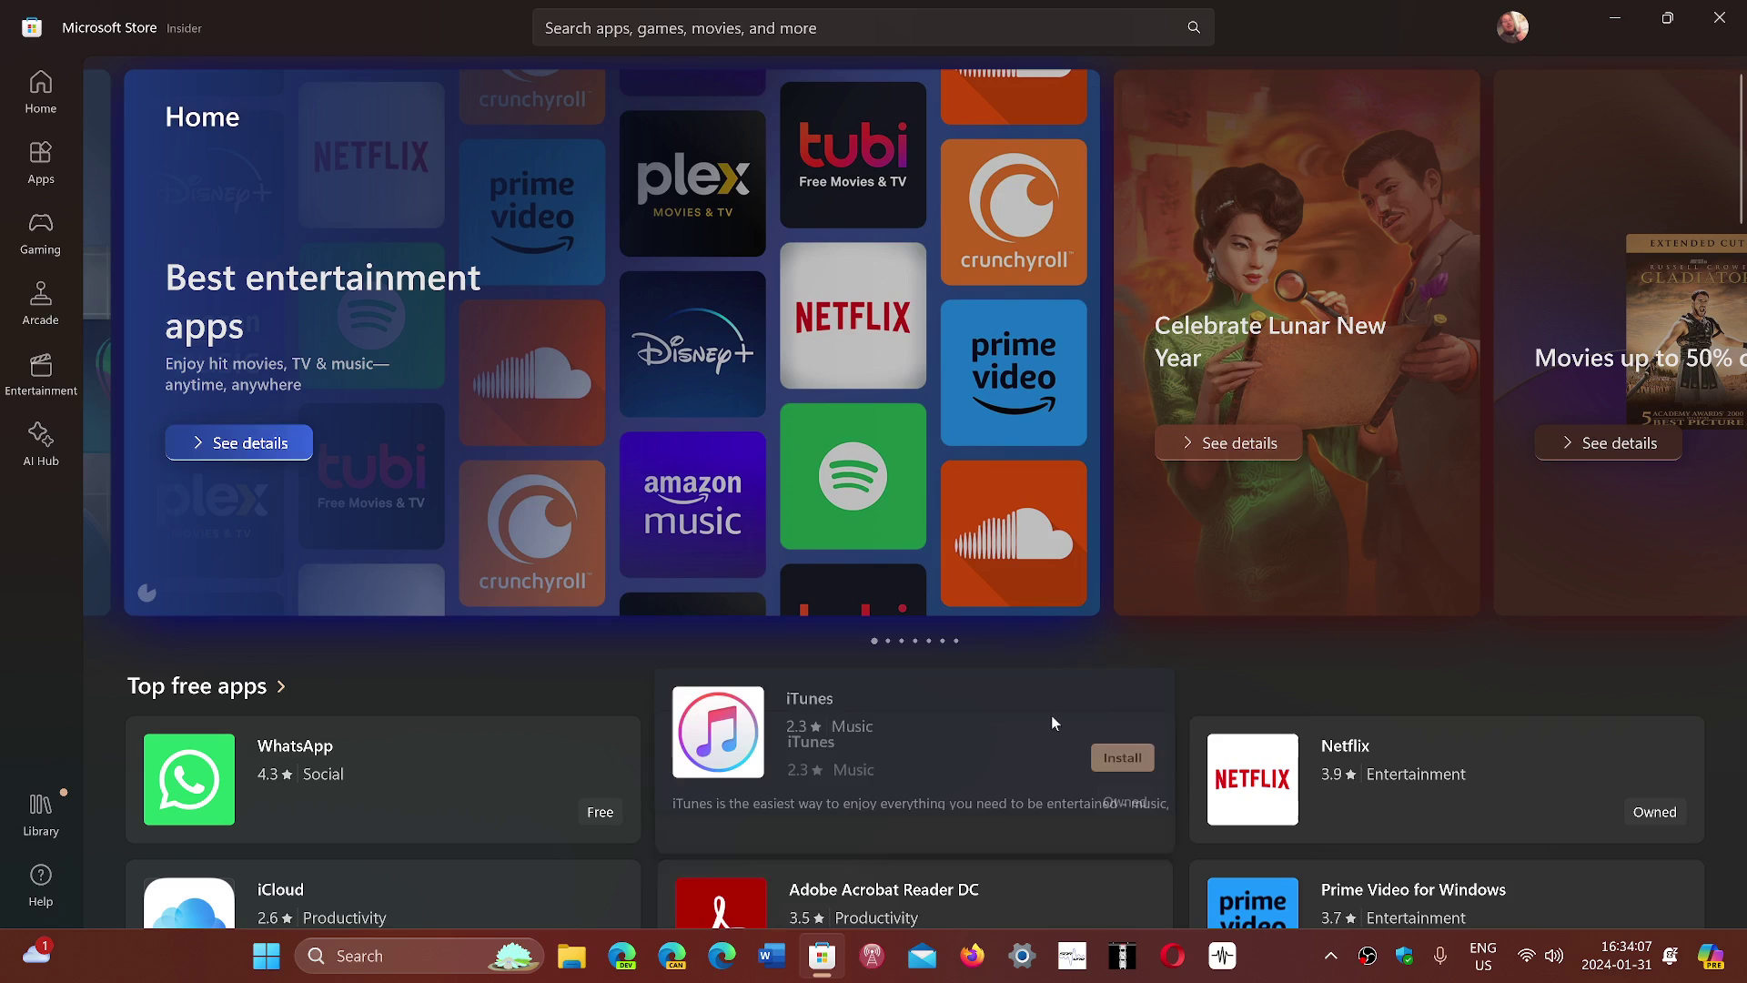
left_click(667, 11)
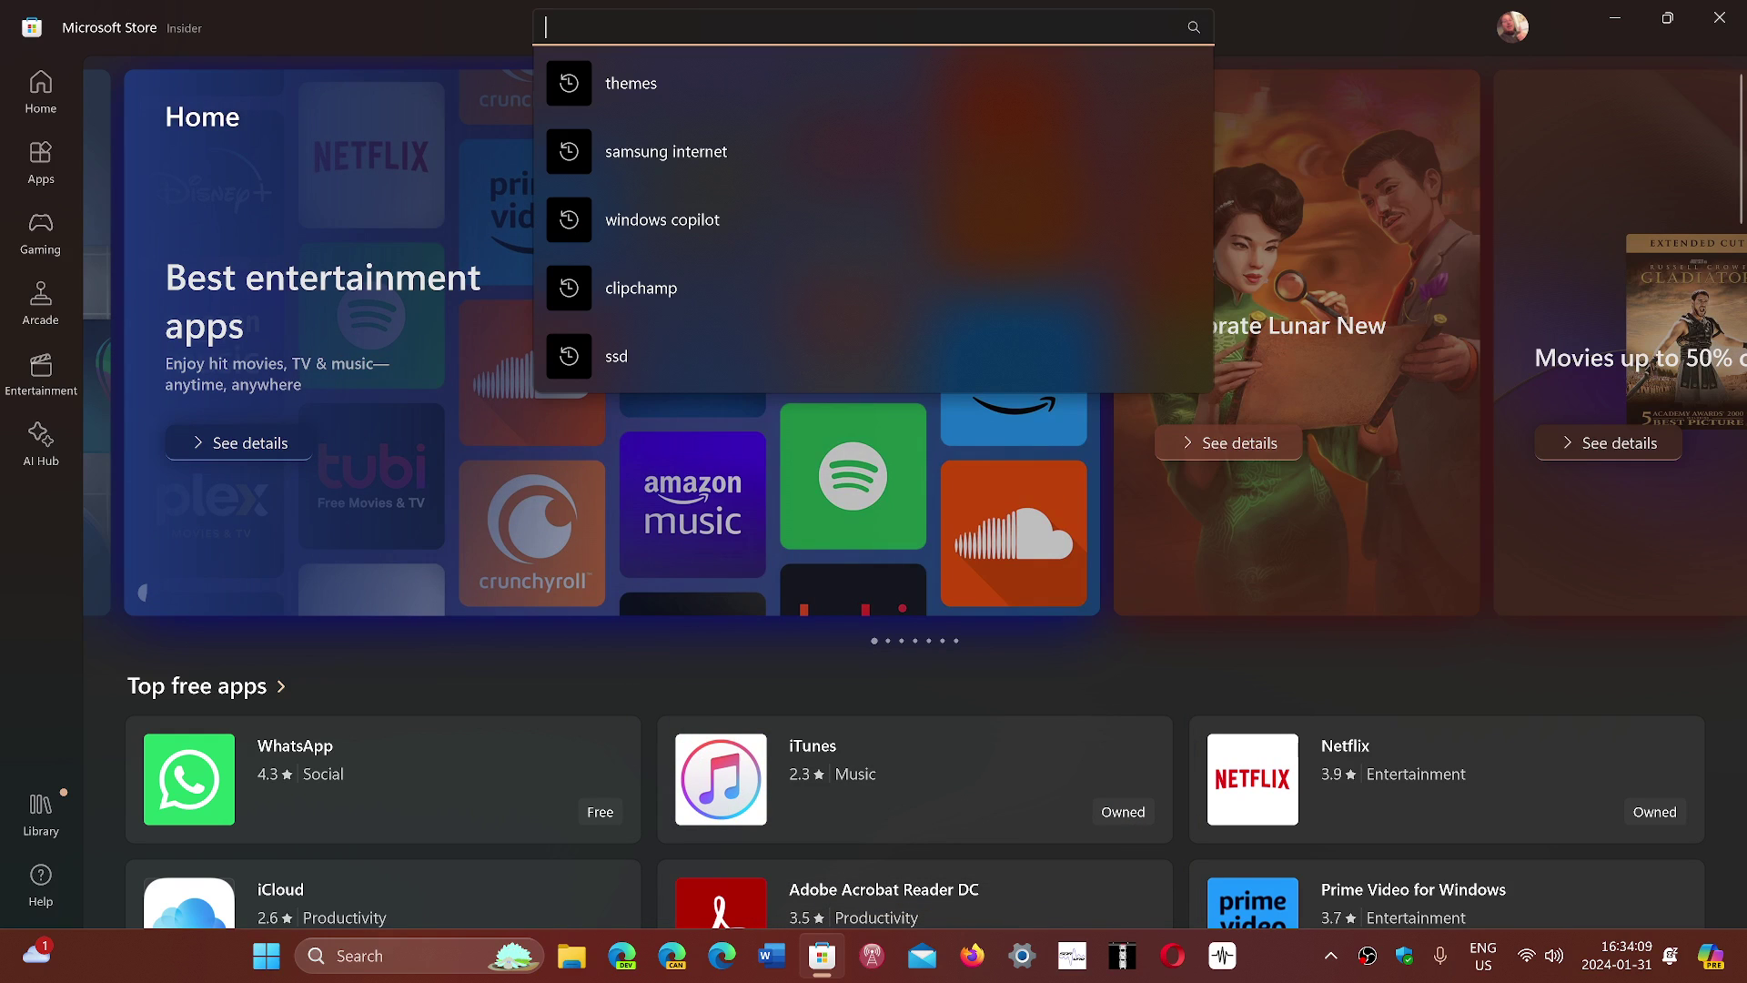
left_click(684, 82)
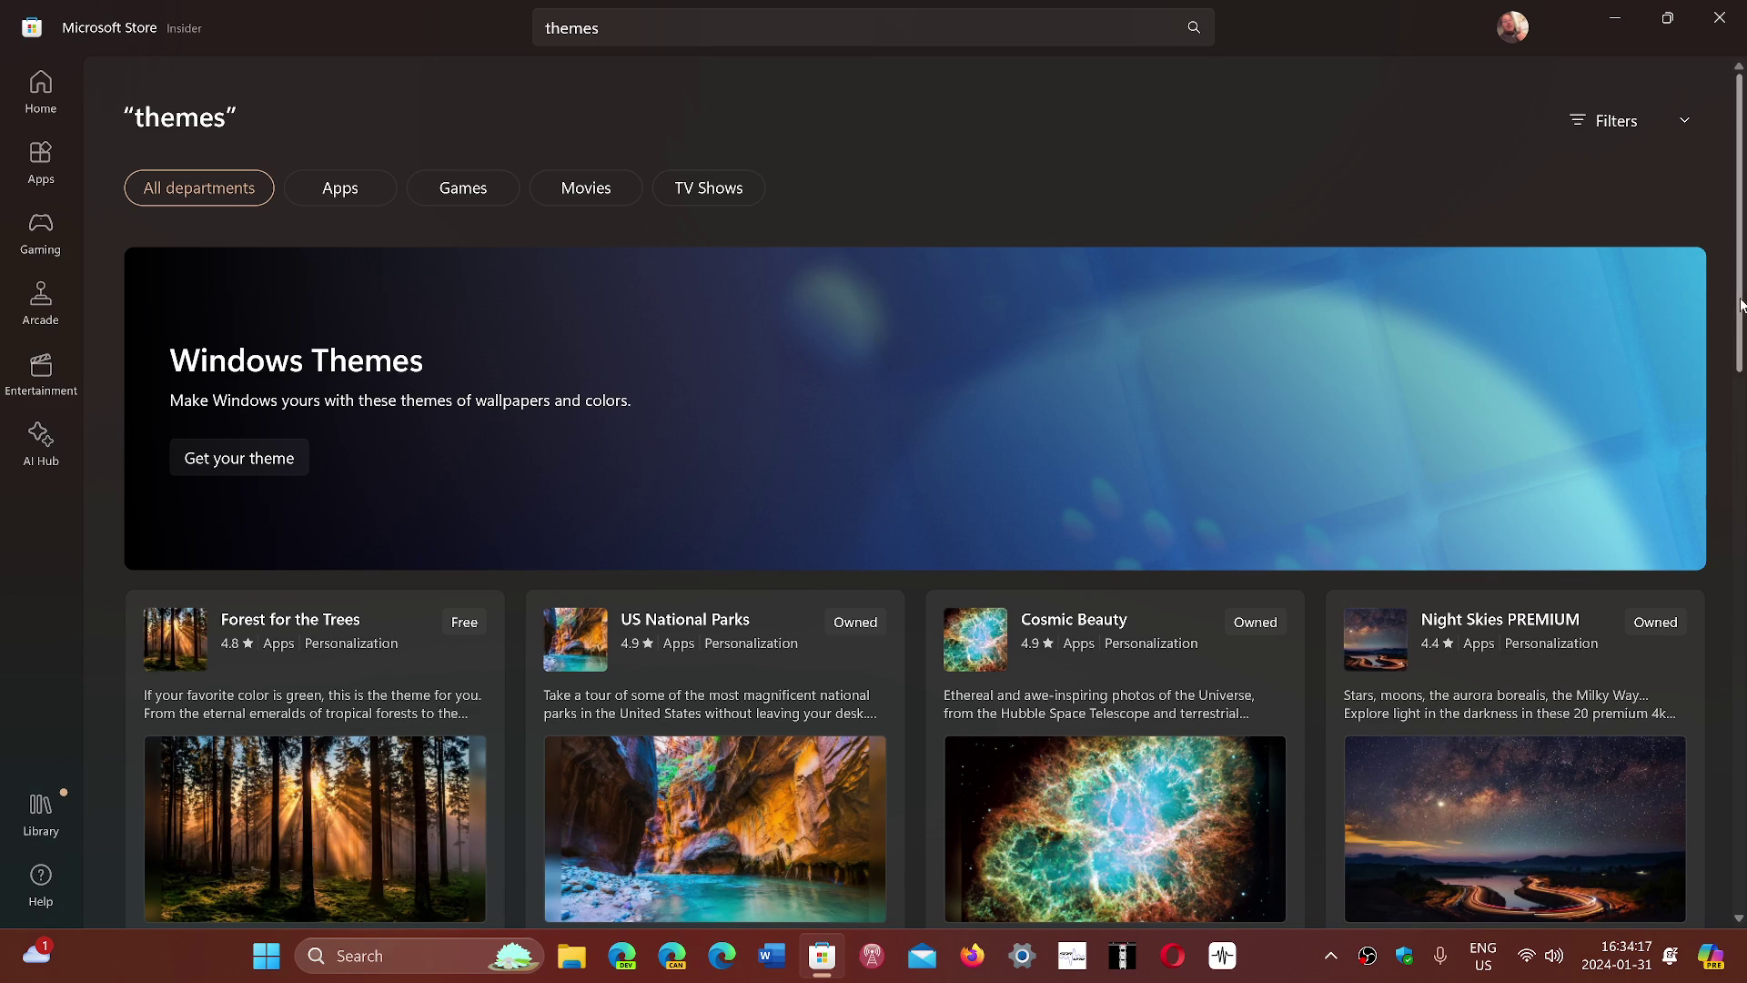
scroll(1742, 303, "down", 3)
scroll(1744, 541, "down", 3)
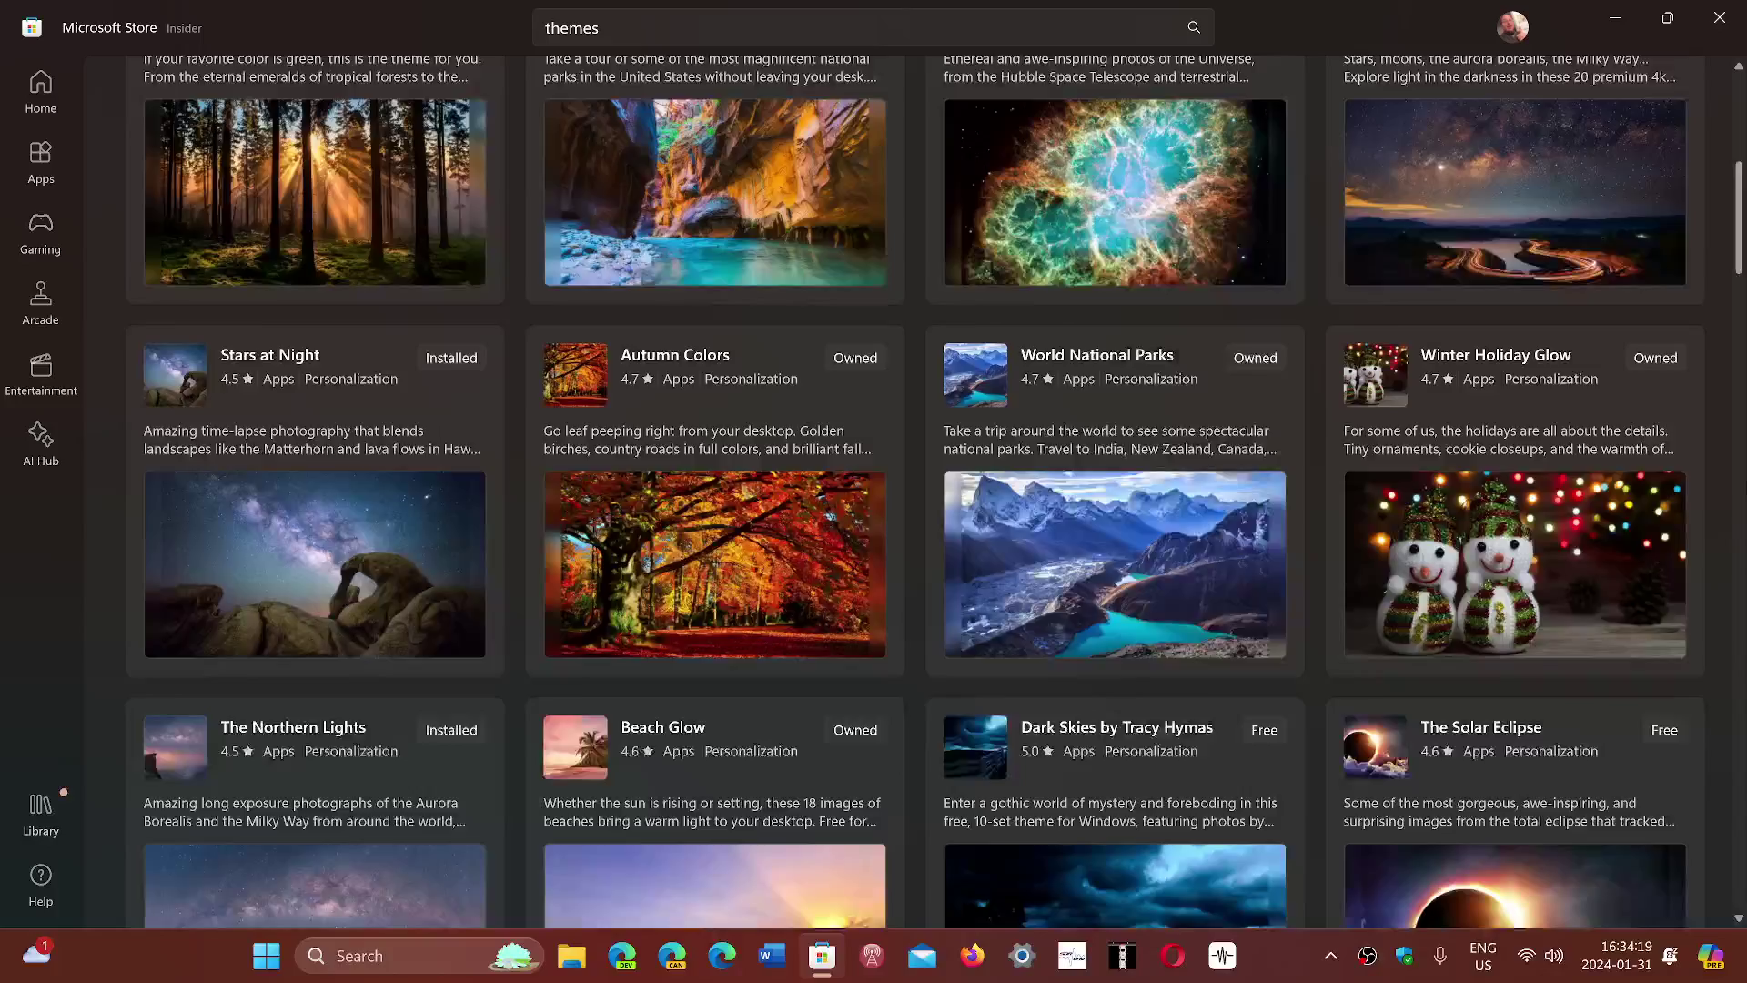
scroll(1744, 542, "down", 3)
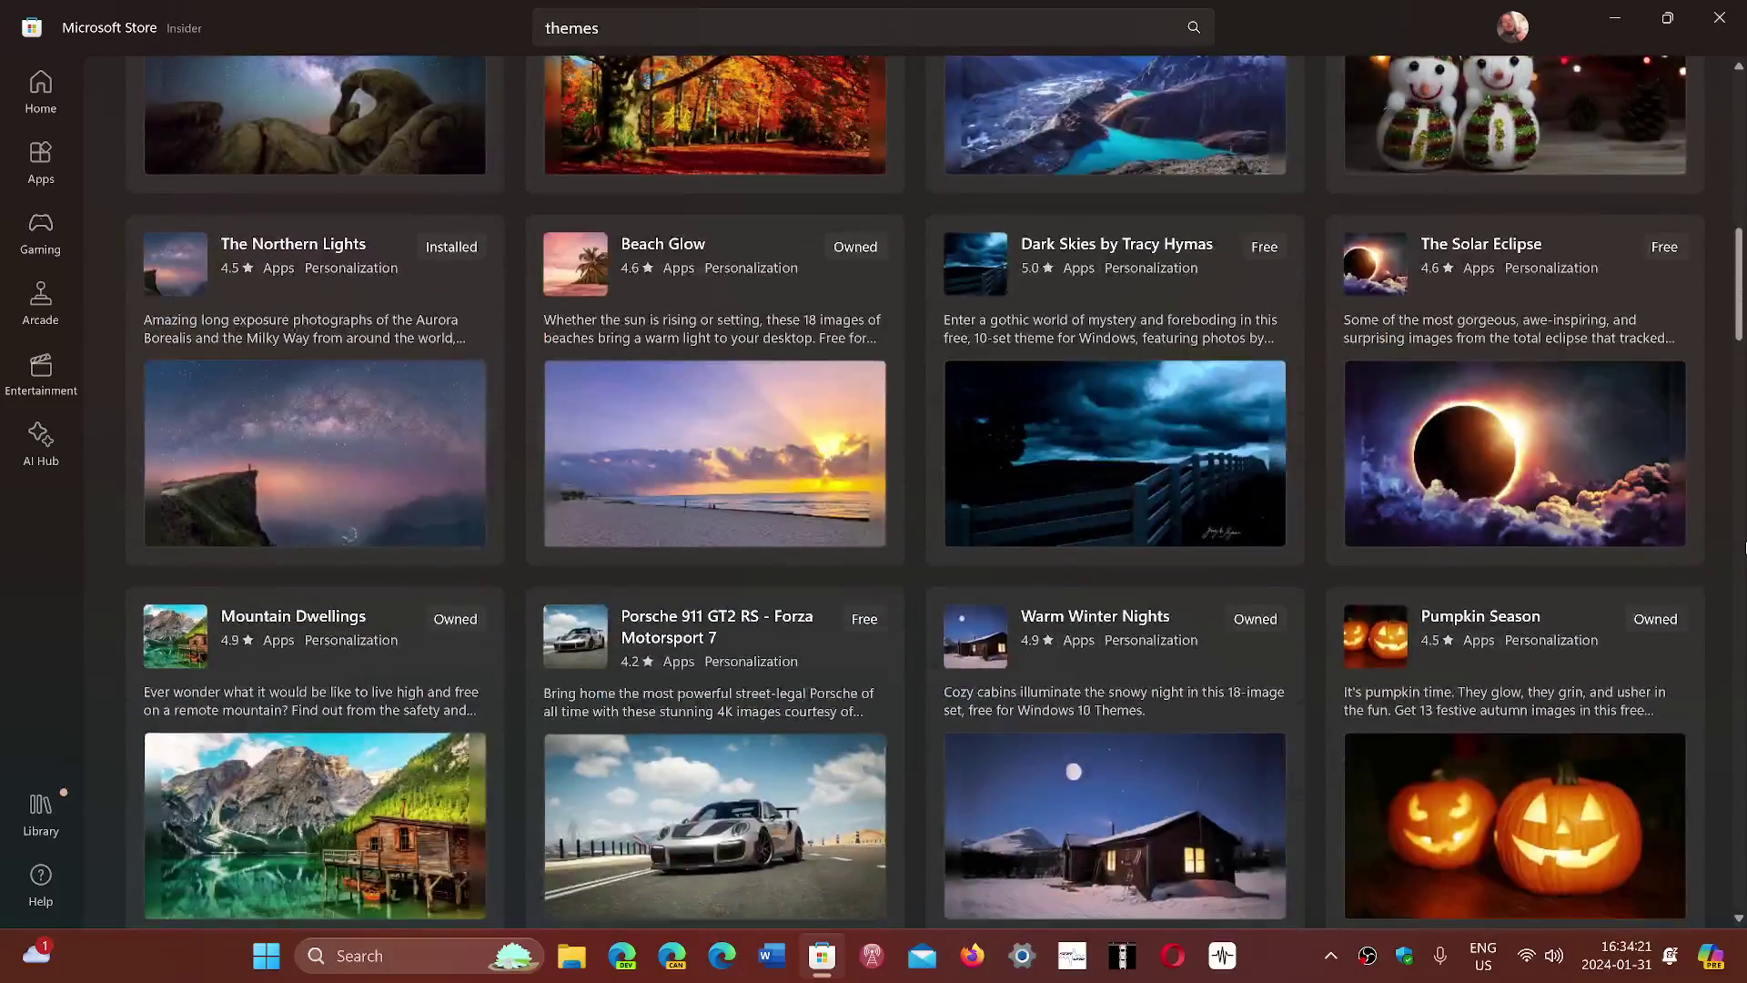
scroll(1739, 519, "up", 3)
scroll(1733, 547, "down", 5)
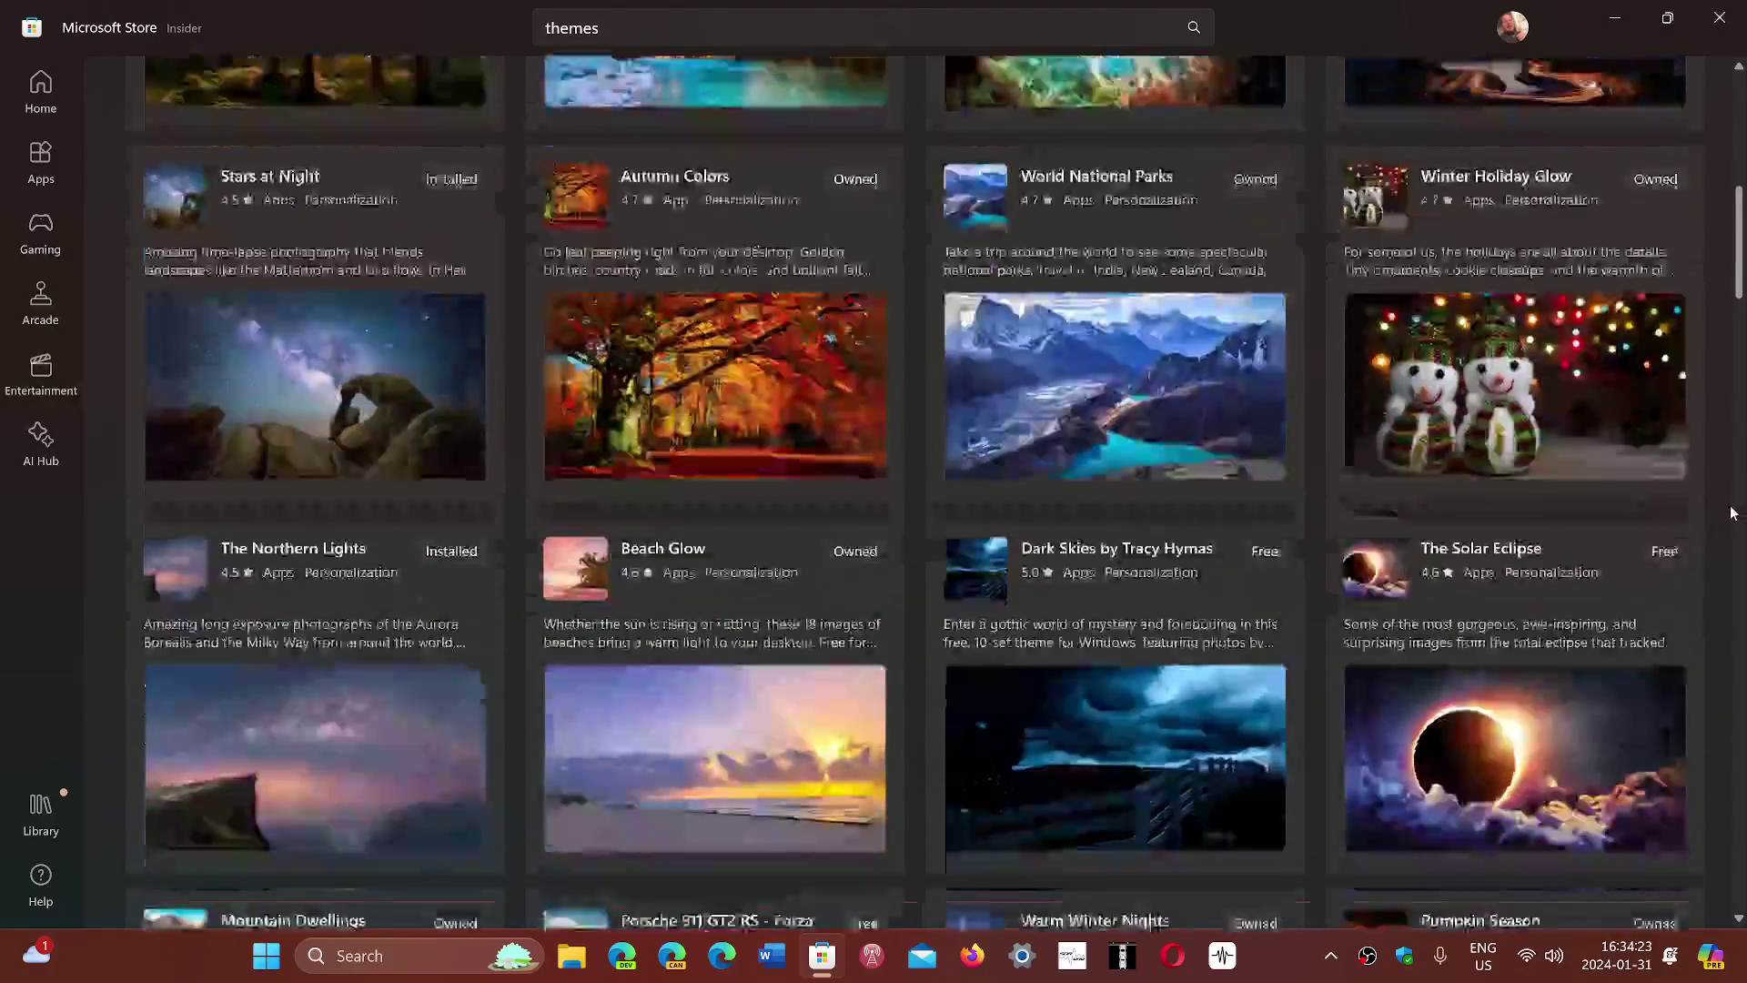
scroll(1728, 641, "down", 5)
scroll(1727, 665, "down", 2)
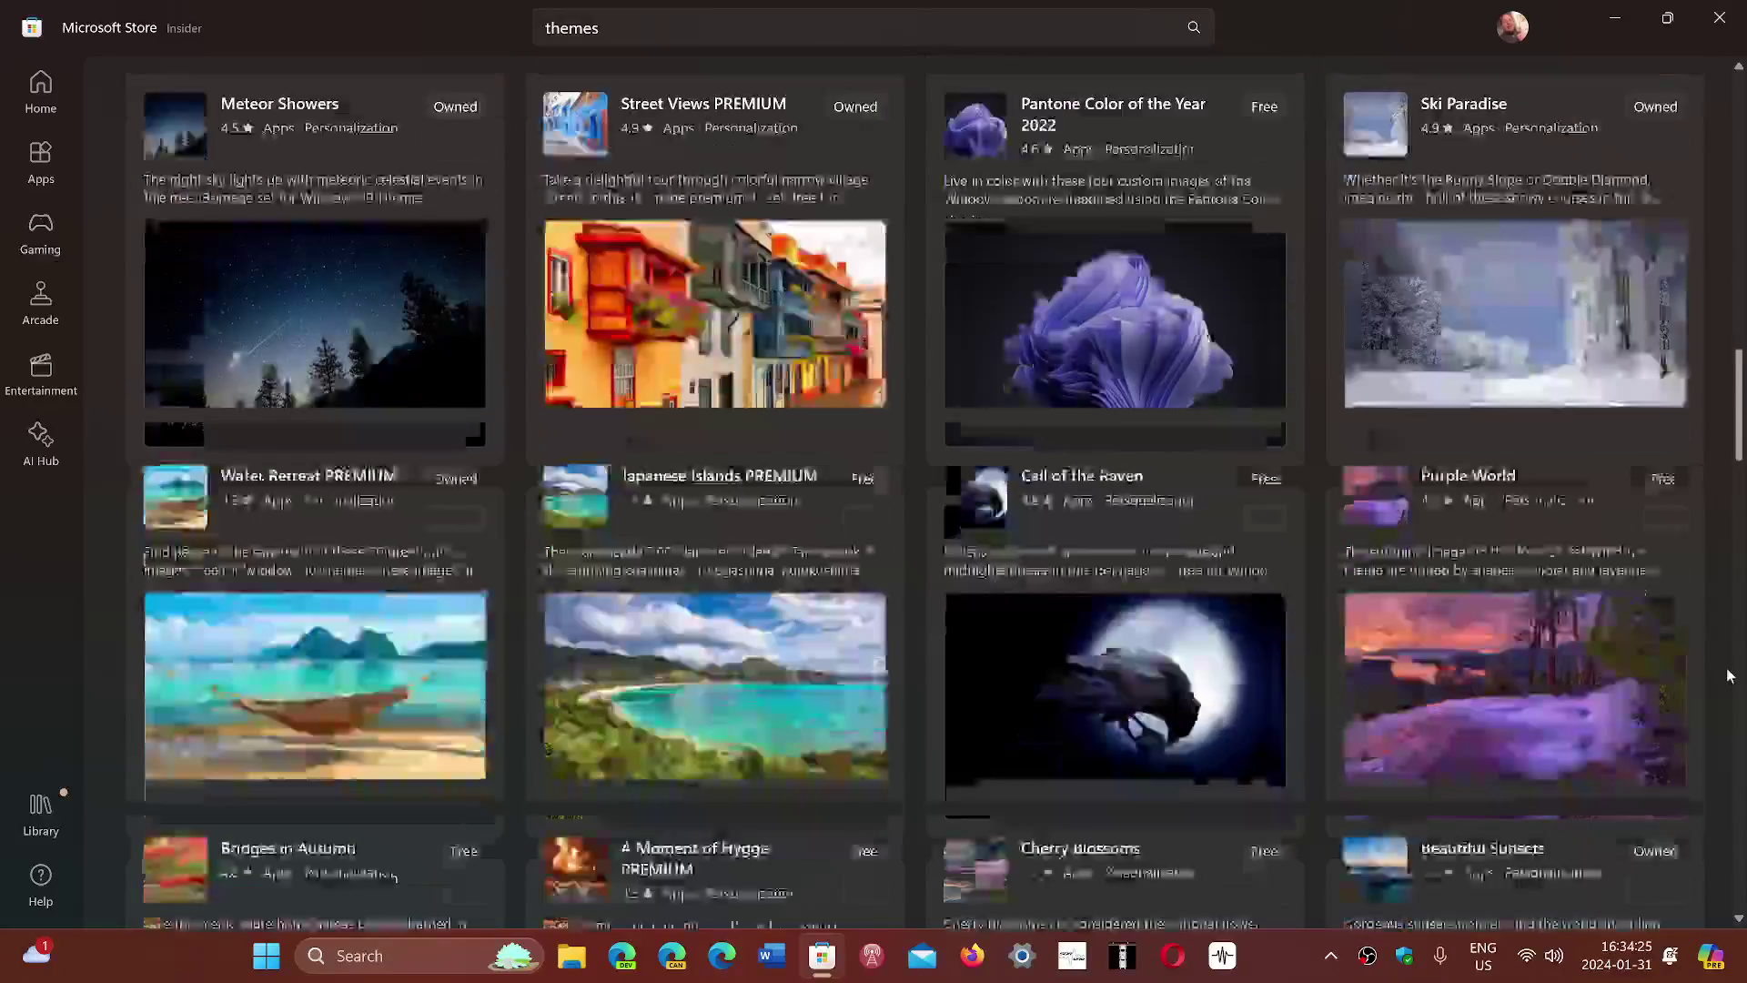
scroll(1726, 727, "down", 2)
scroll(1726, 726, "down", 1)
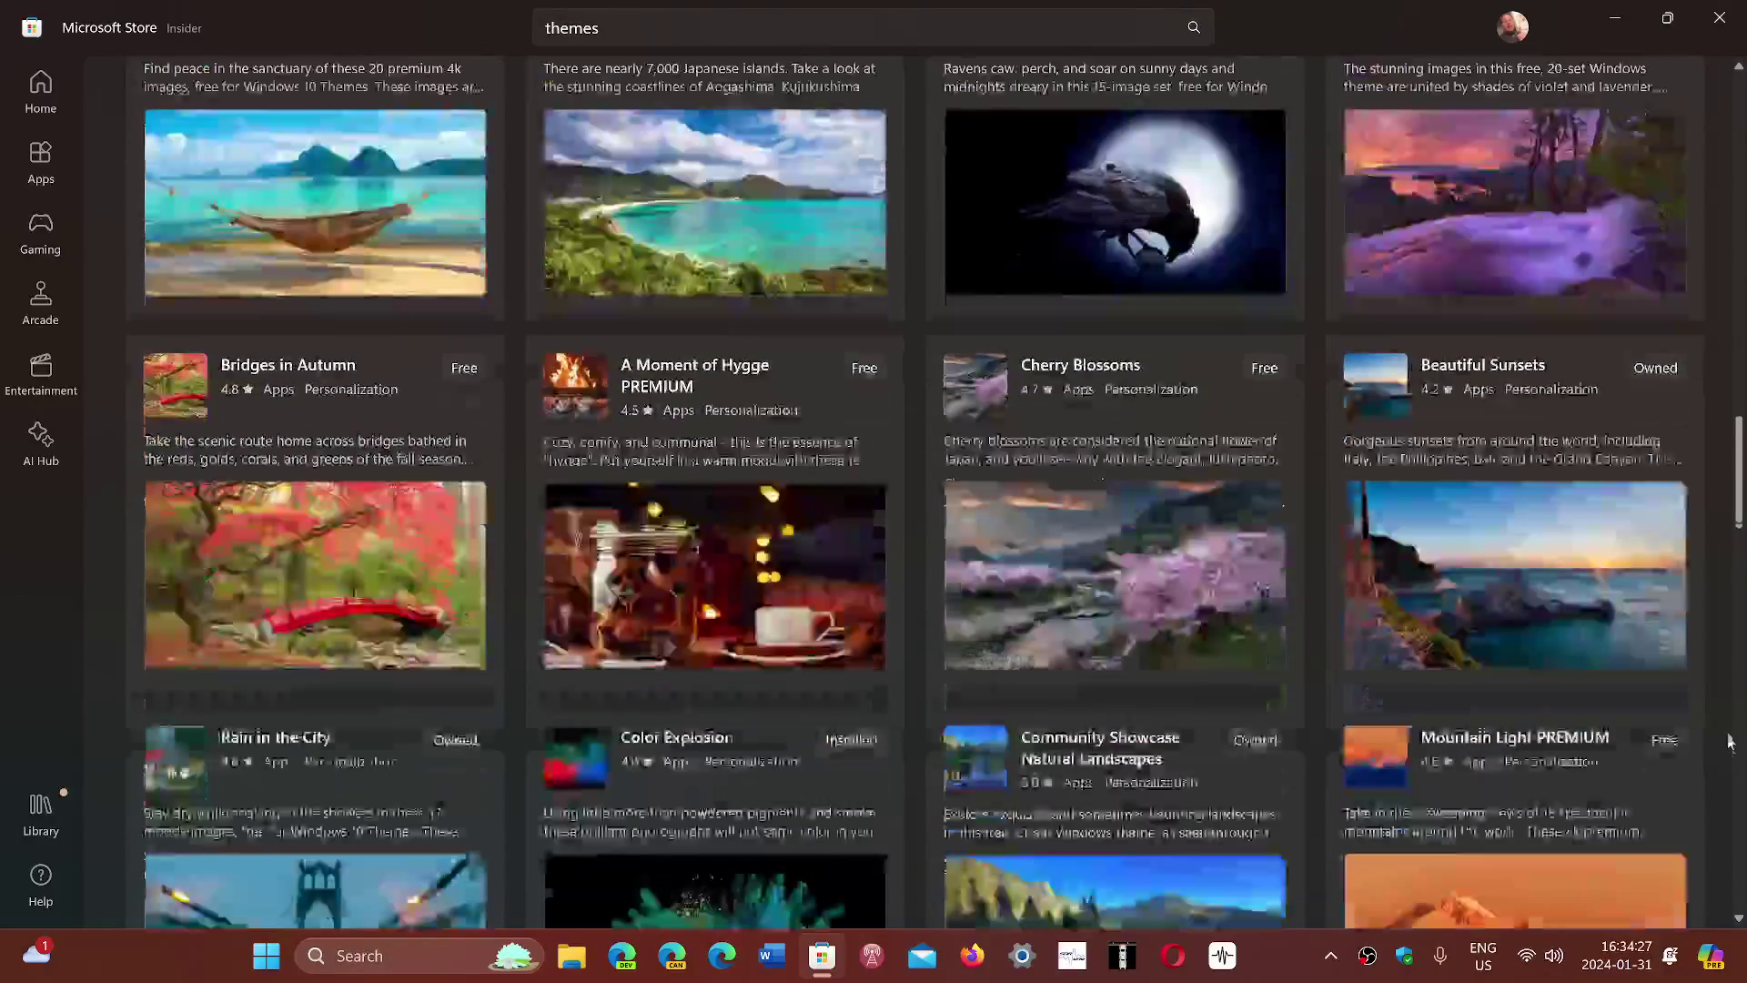
scroll(1229, 655, "down", 2)
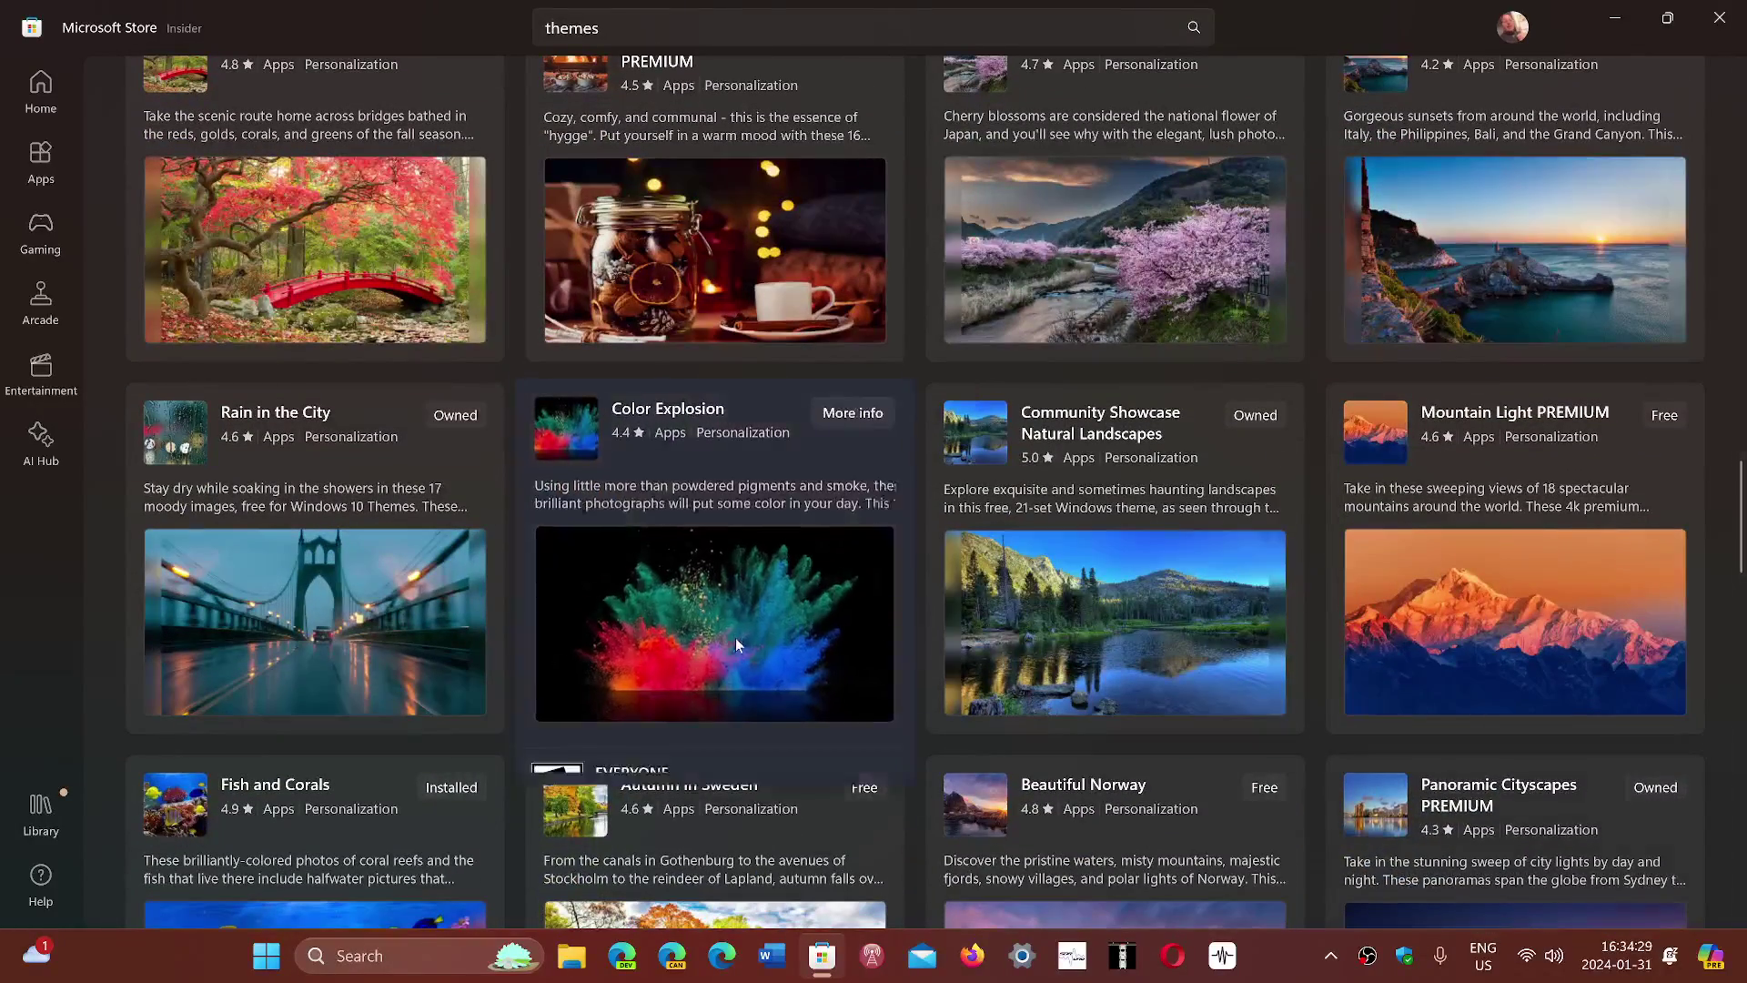
- Open the Color Explosion theme's product page and open the theme in Windows
left_click(739, 636)
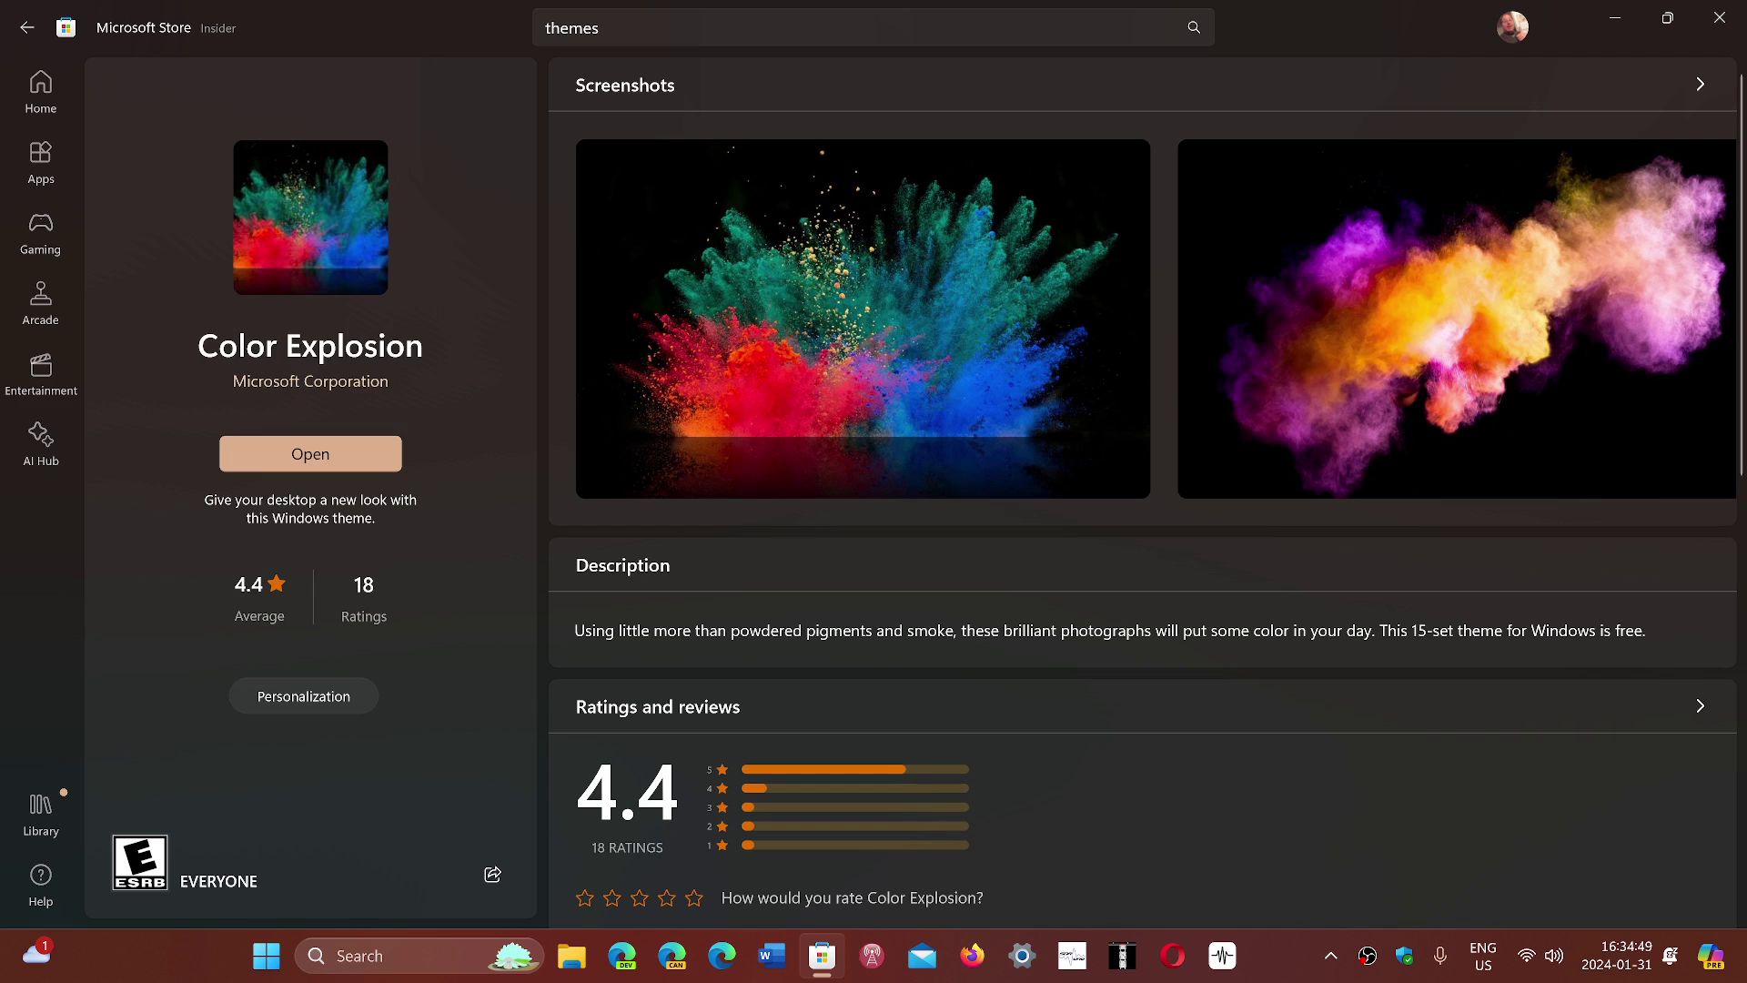
left_click(333, 455)
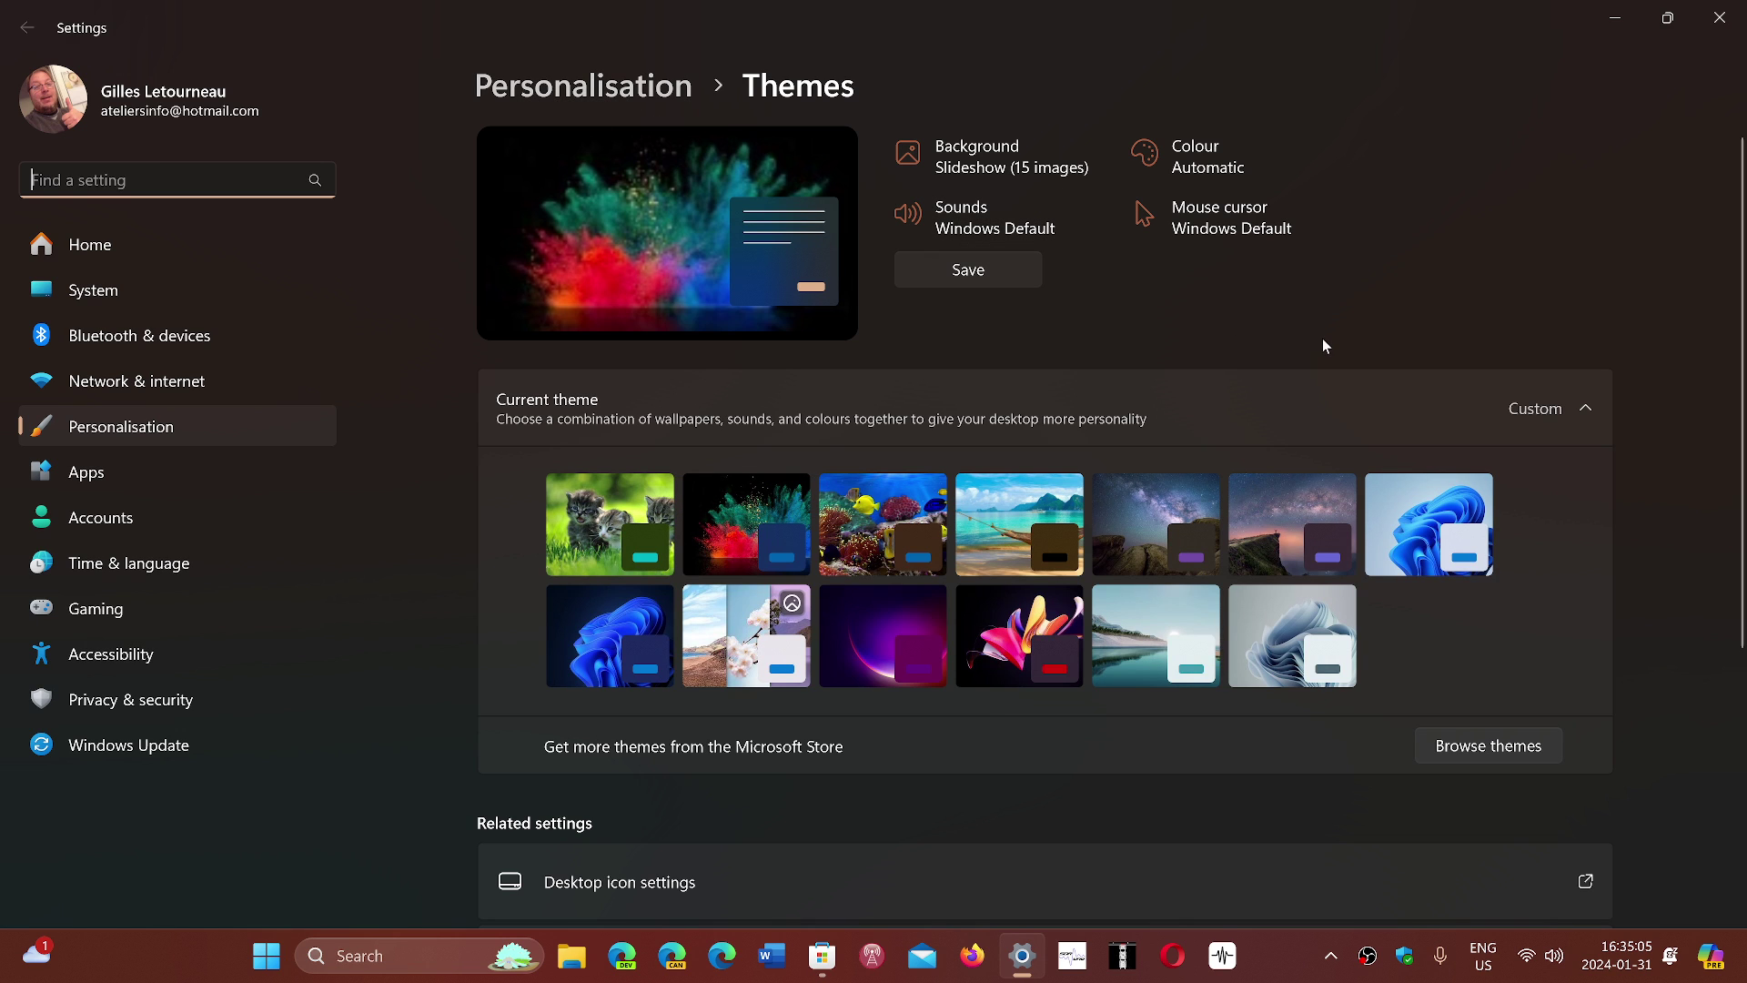
- Go to Personalisation > Background, where the DesktopBackground slideshow changes every hour
left_click(244, 423)
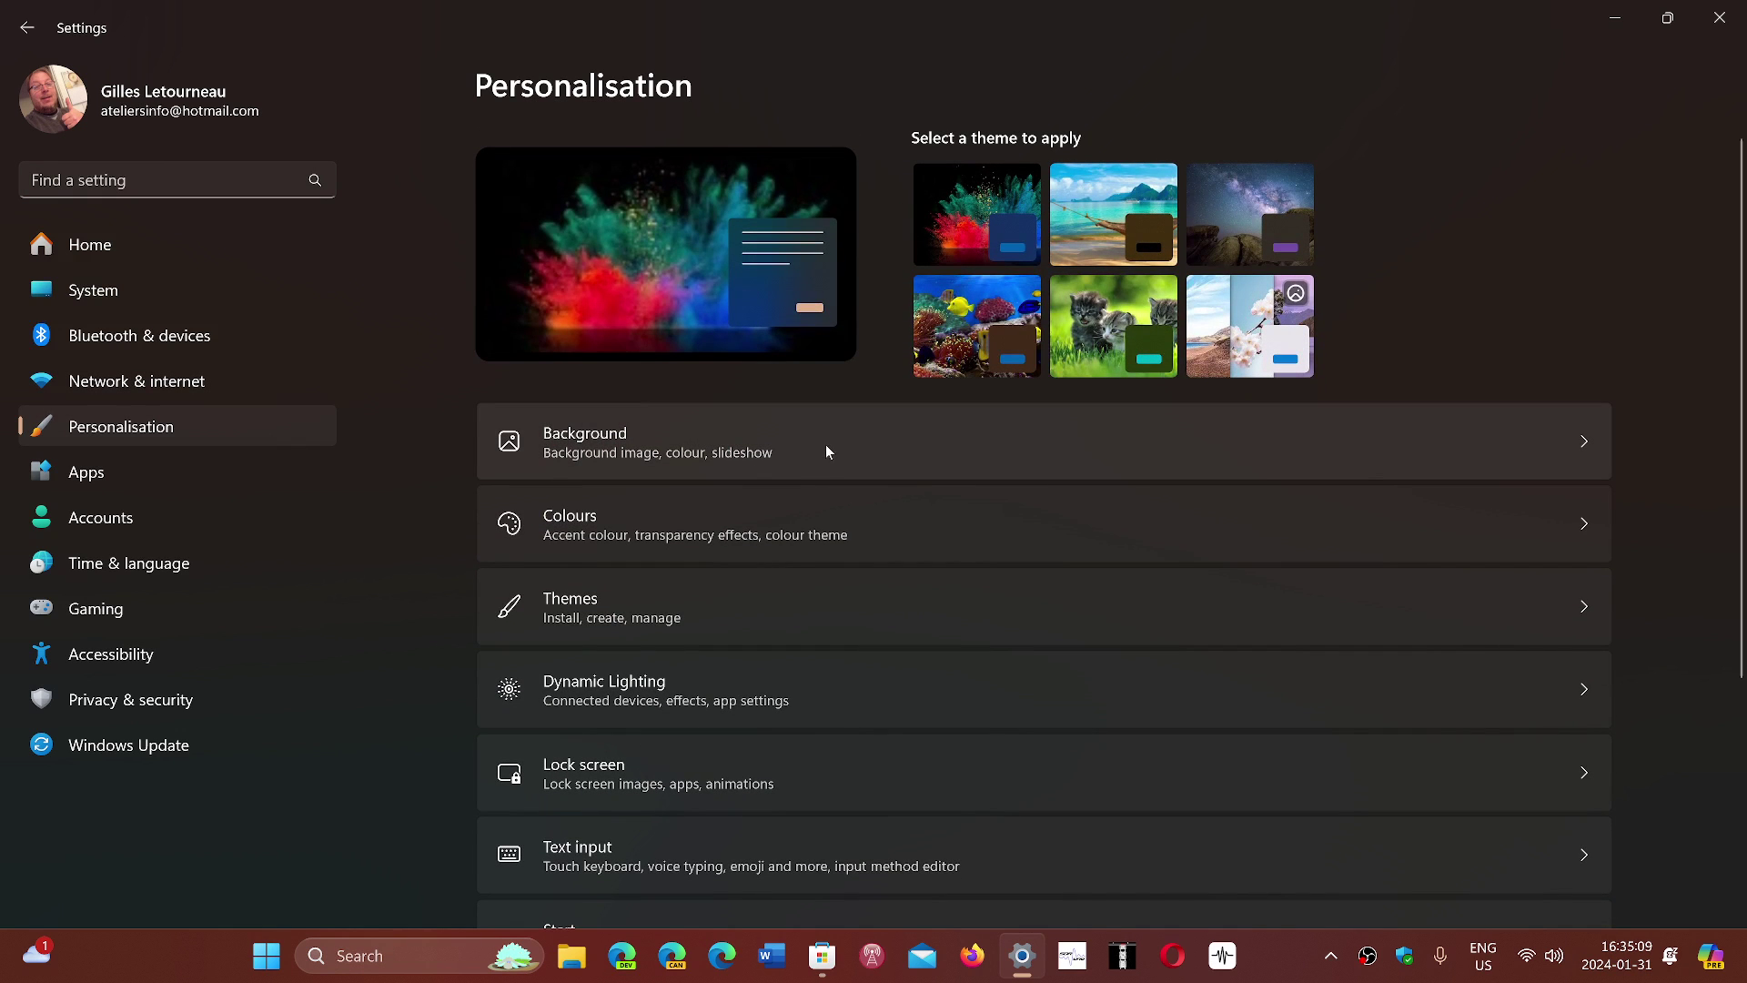
left_click(826, 444)
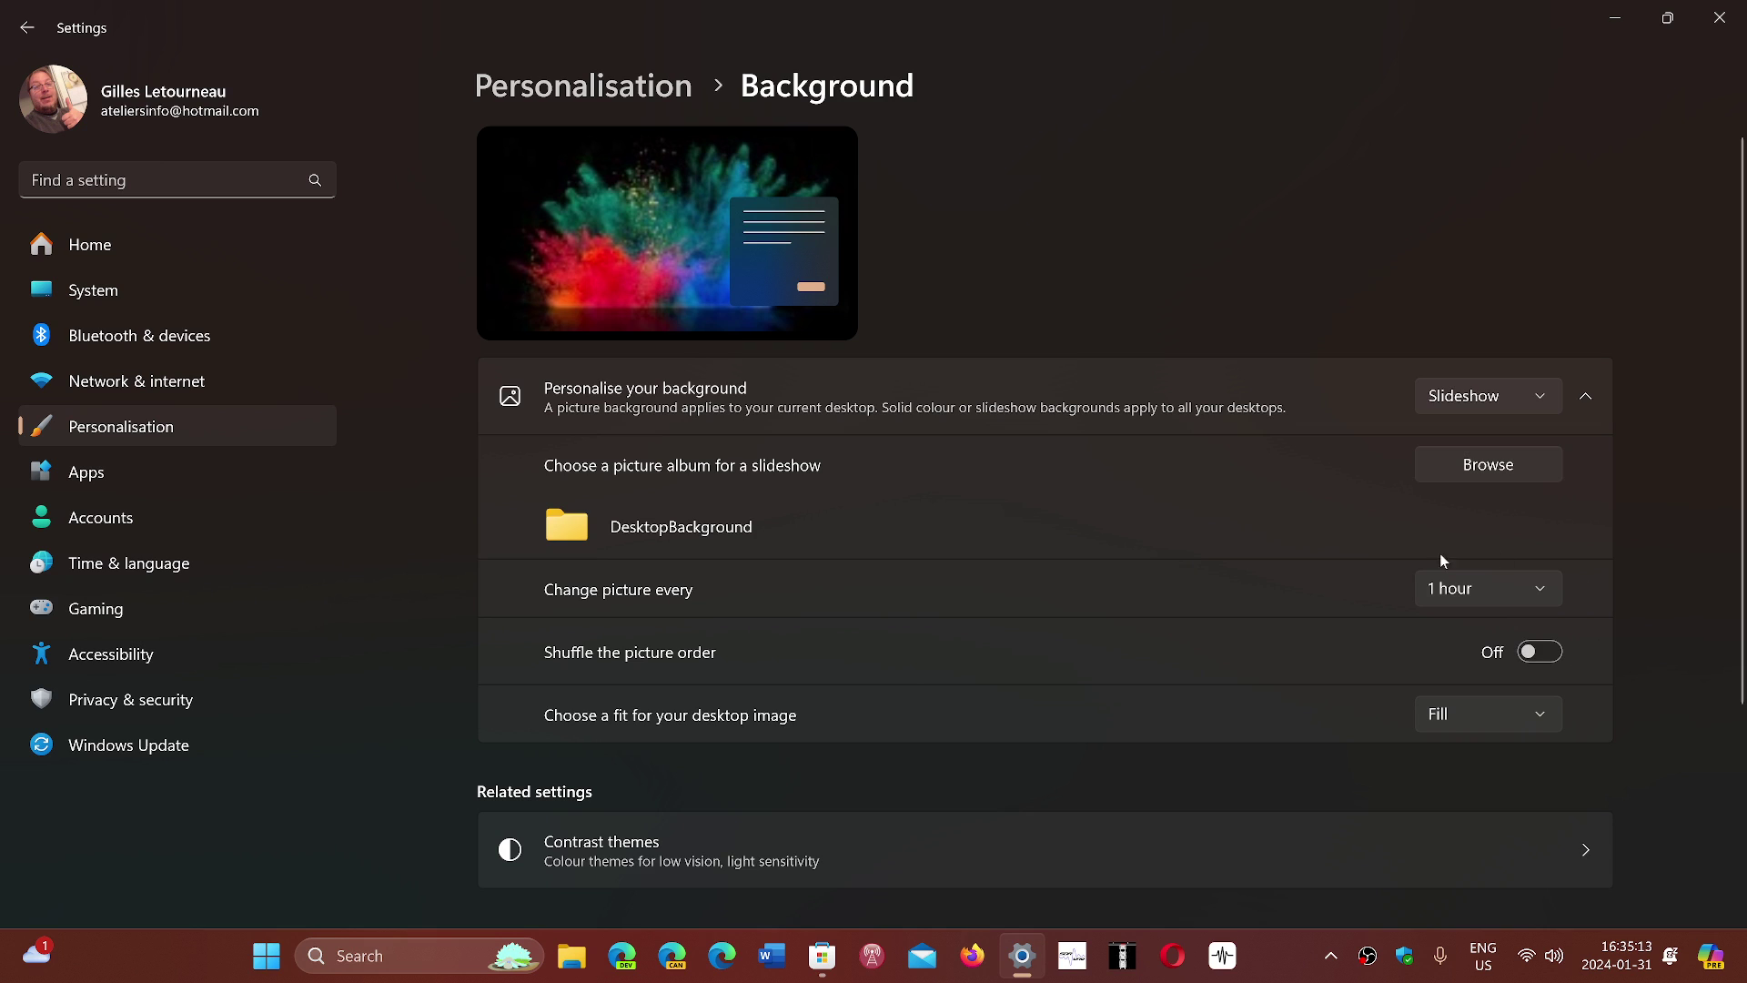
- Keep the slideshow's 'Change picture every' interval at 1 hour
left_click(1500, 588)
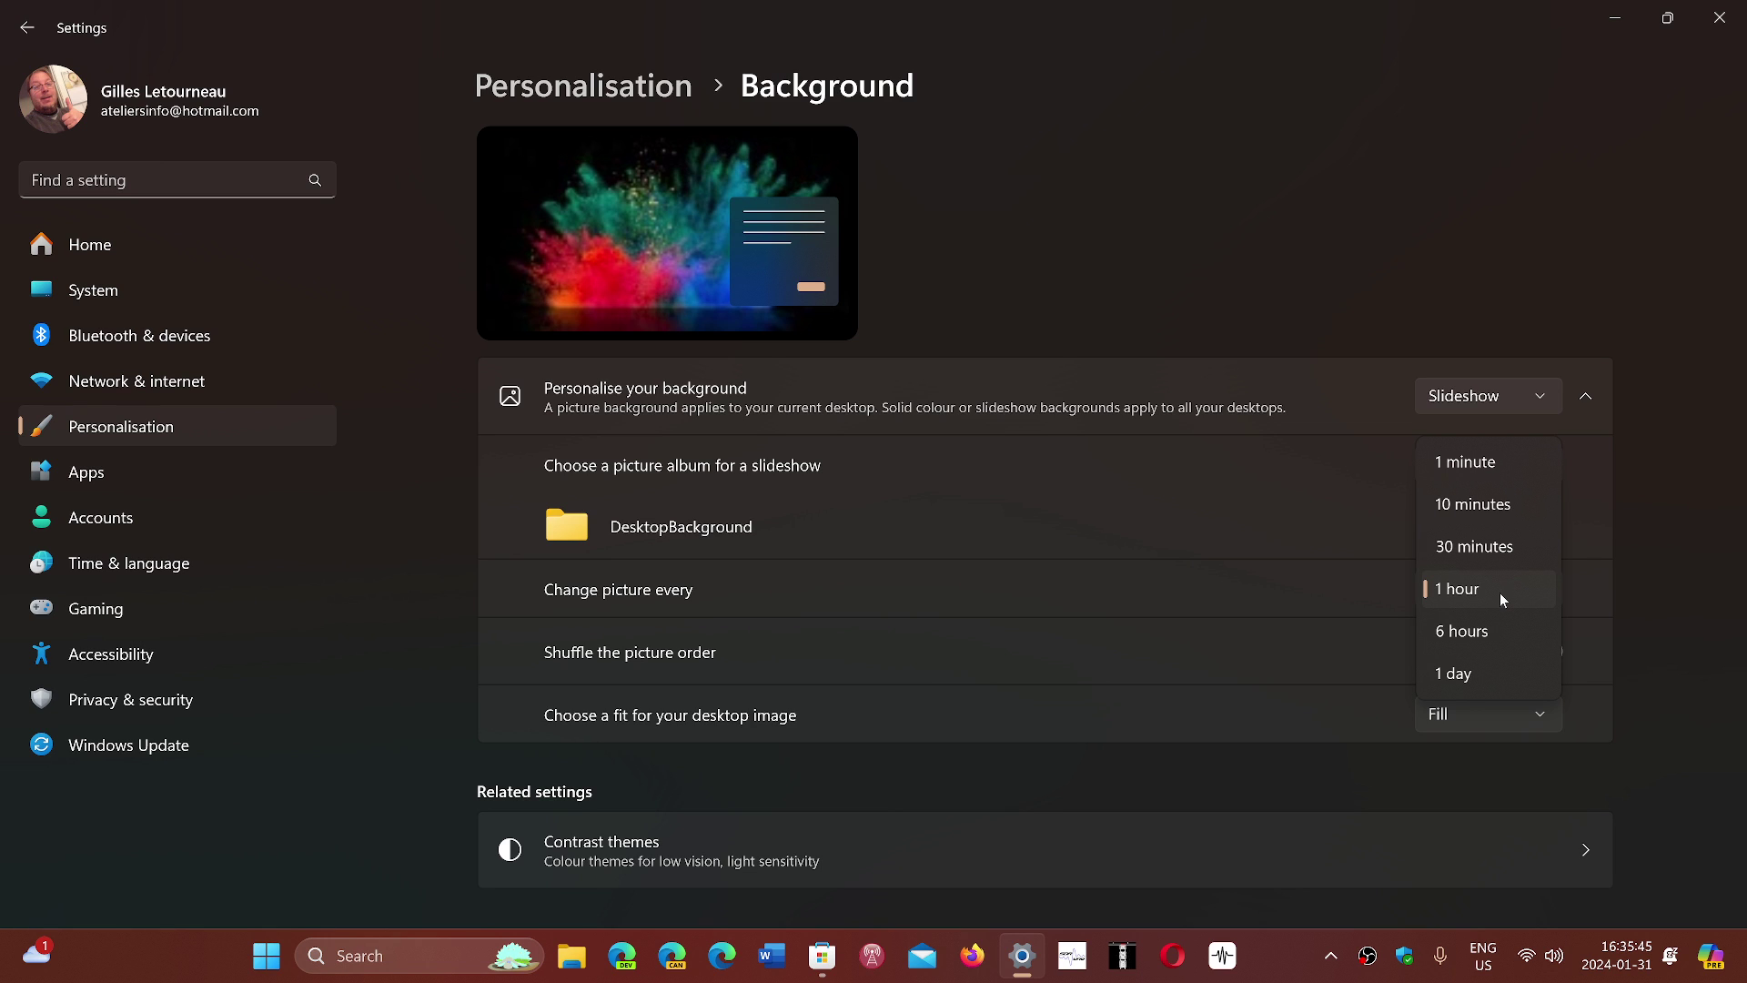
left_click(1268, 312)
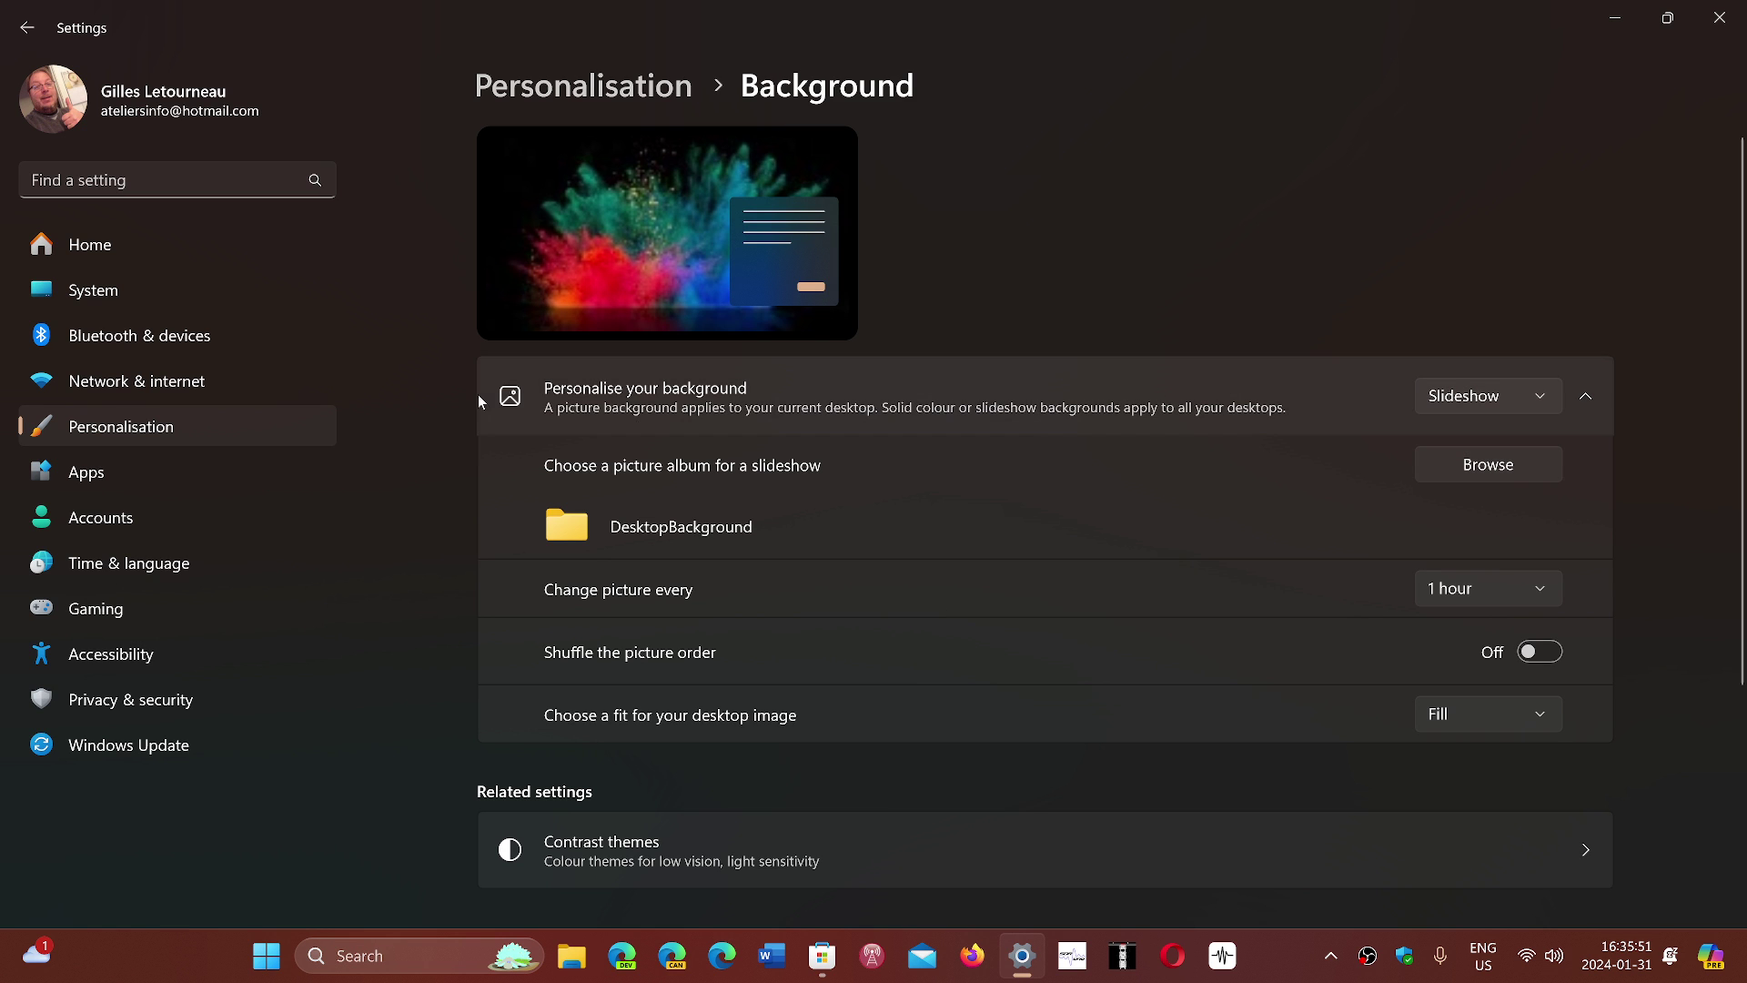
- Go to Personalisation > Colours and keep the accent colour set to Automatic
left_click(211, 422)
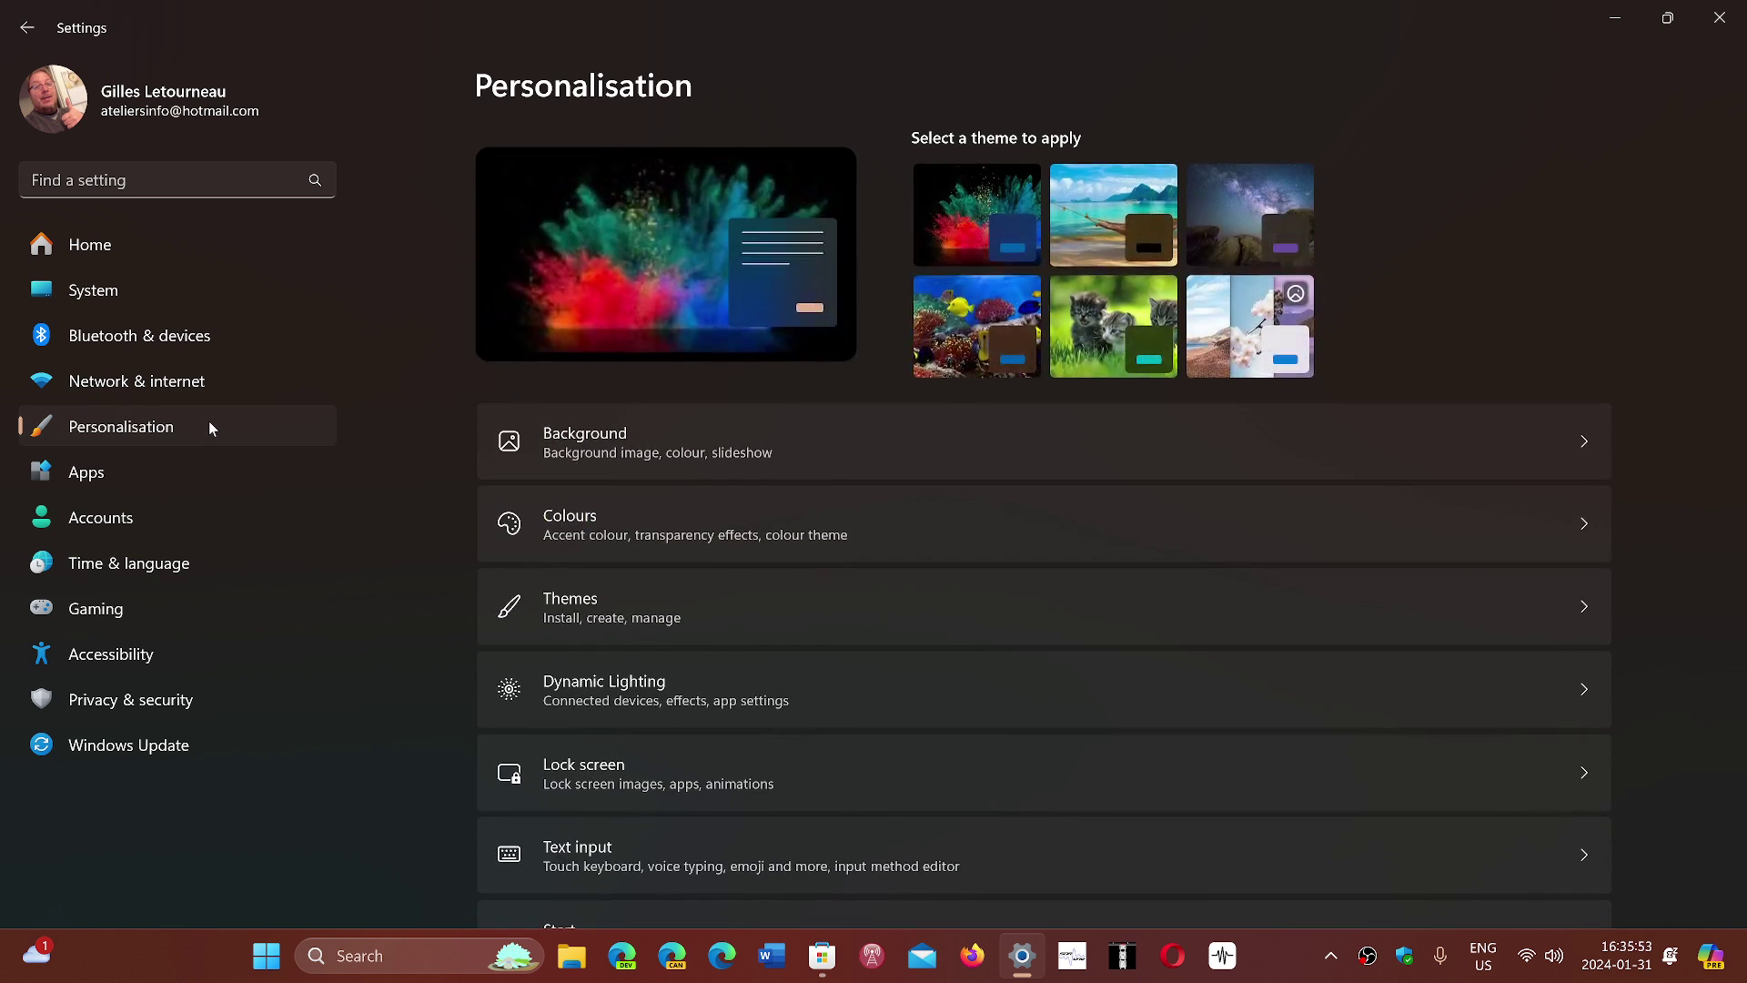
left_click(762, 522)
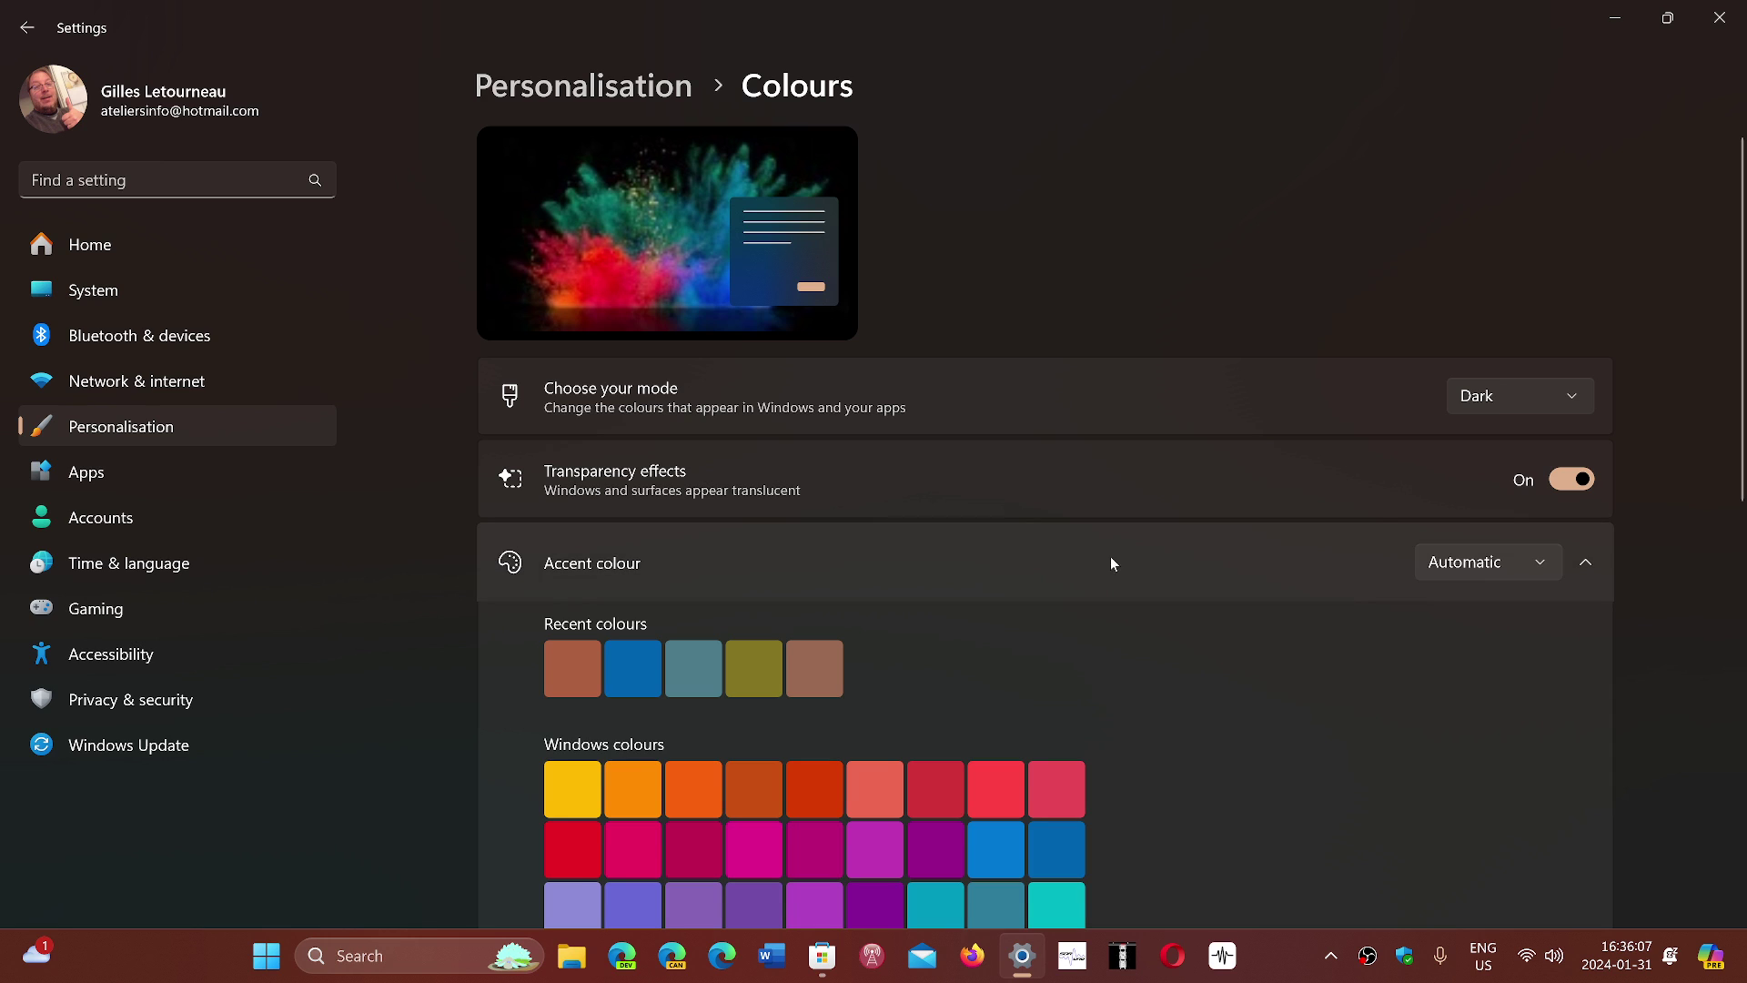
left_click(1464, 566)
left_click(1274, 560)
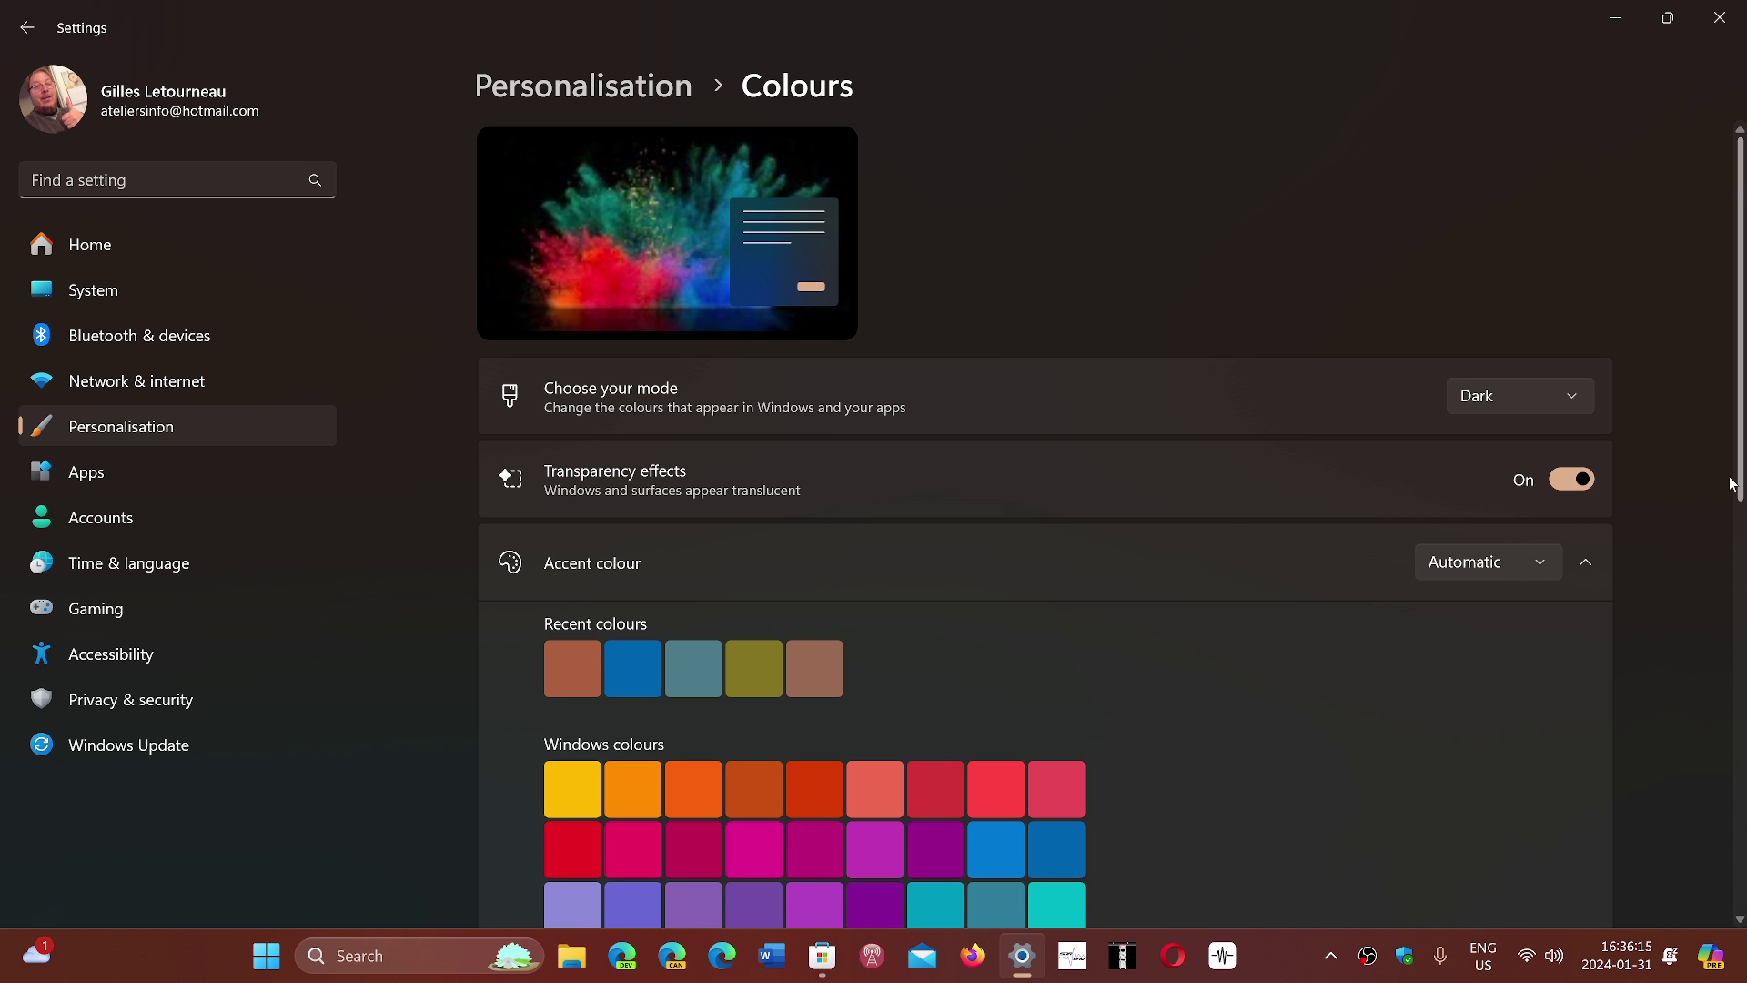
scroll(1745, 534, "down", 3)
scroll(787, 810, "up", 1)
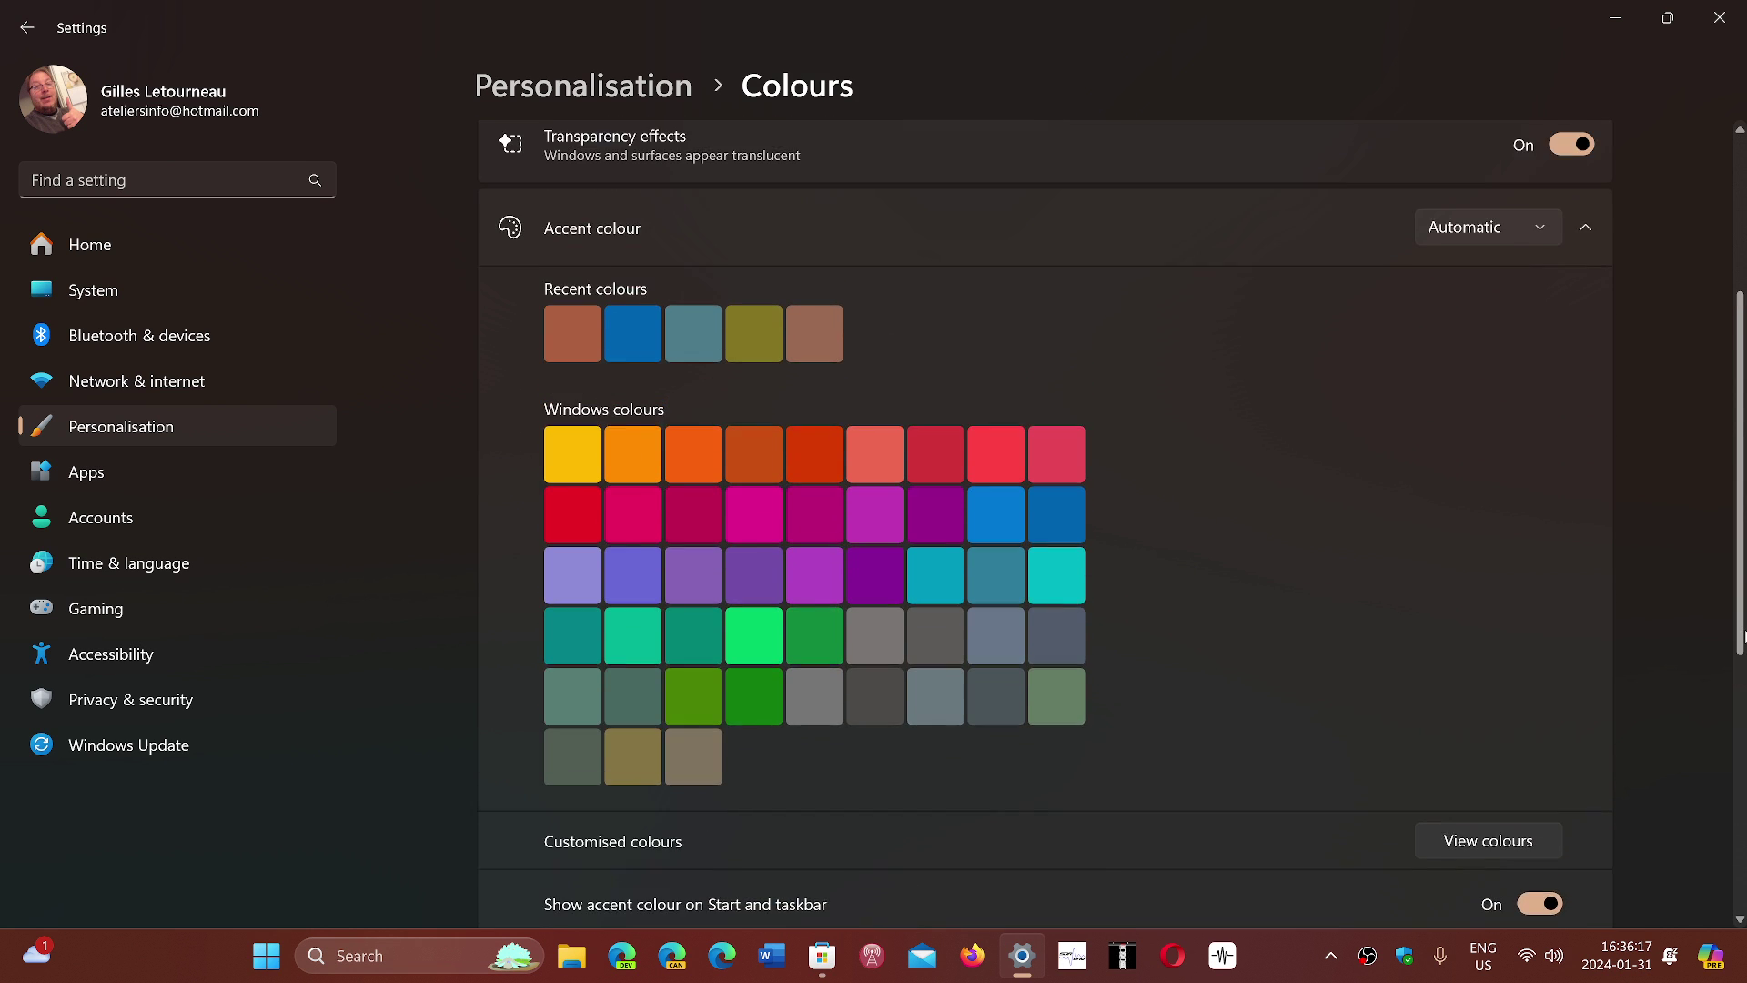
scroll(787, 809, "down", 1)
scroll(786, 809, "down", 1)
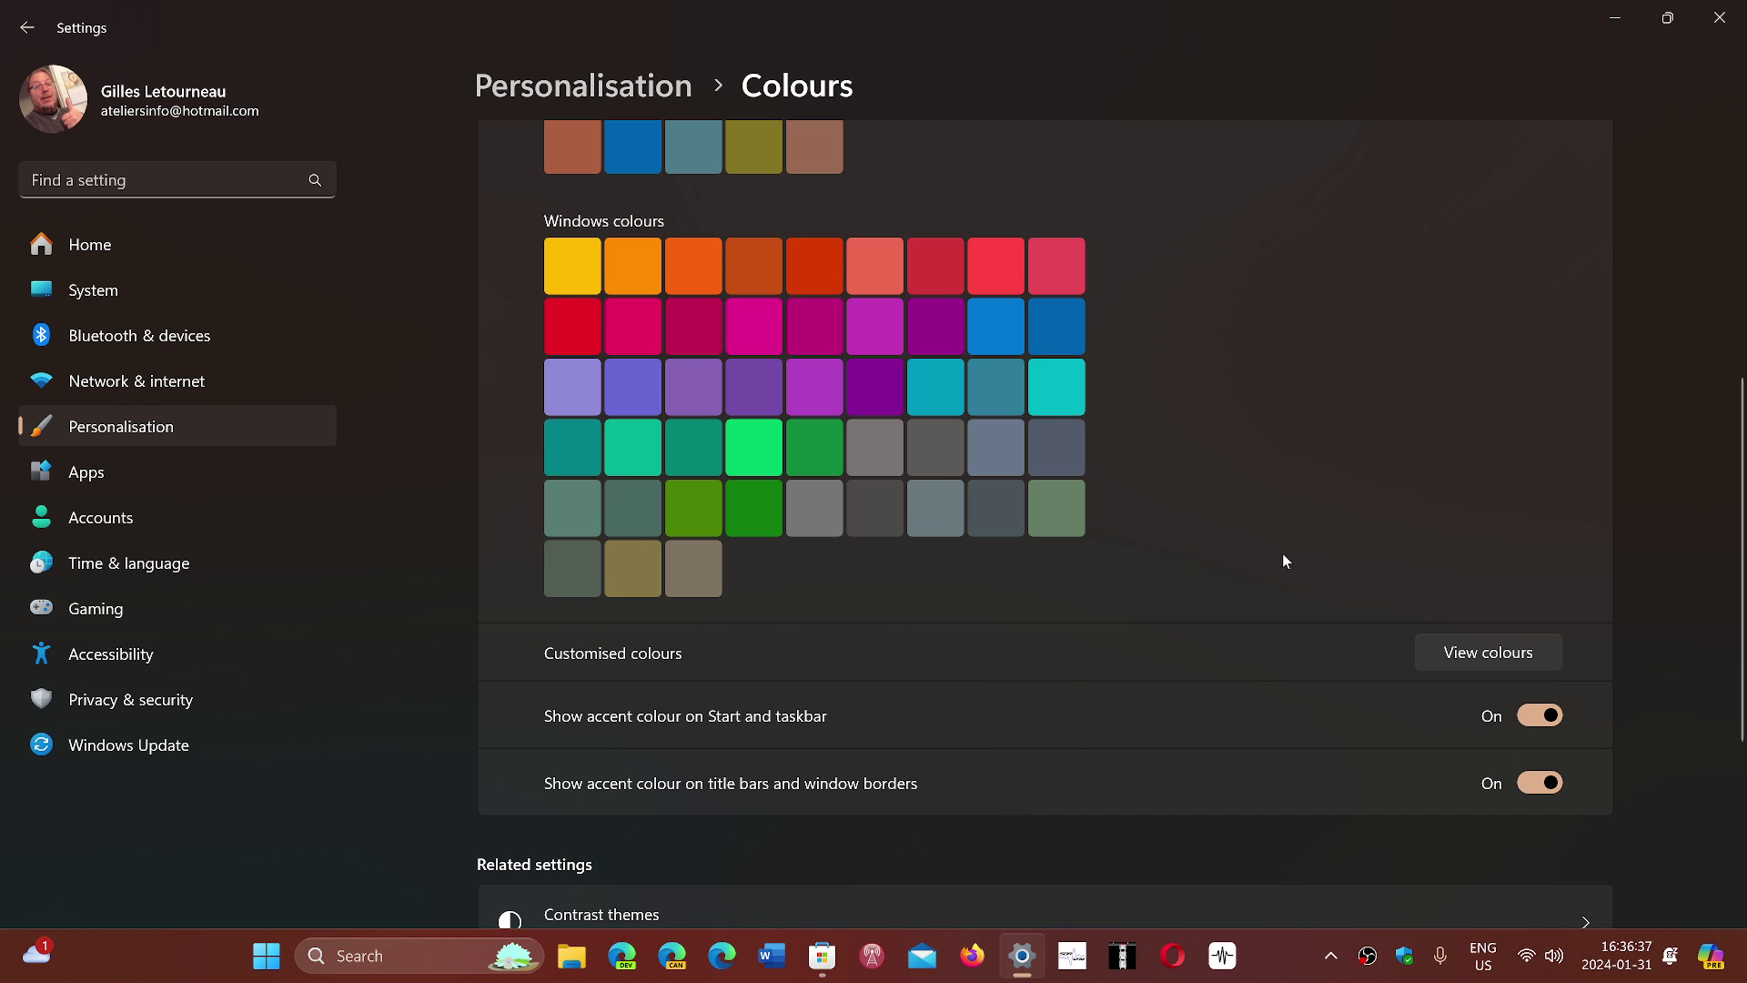
scroll(1279, 466, "up", 4)
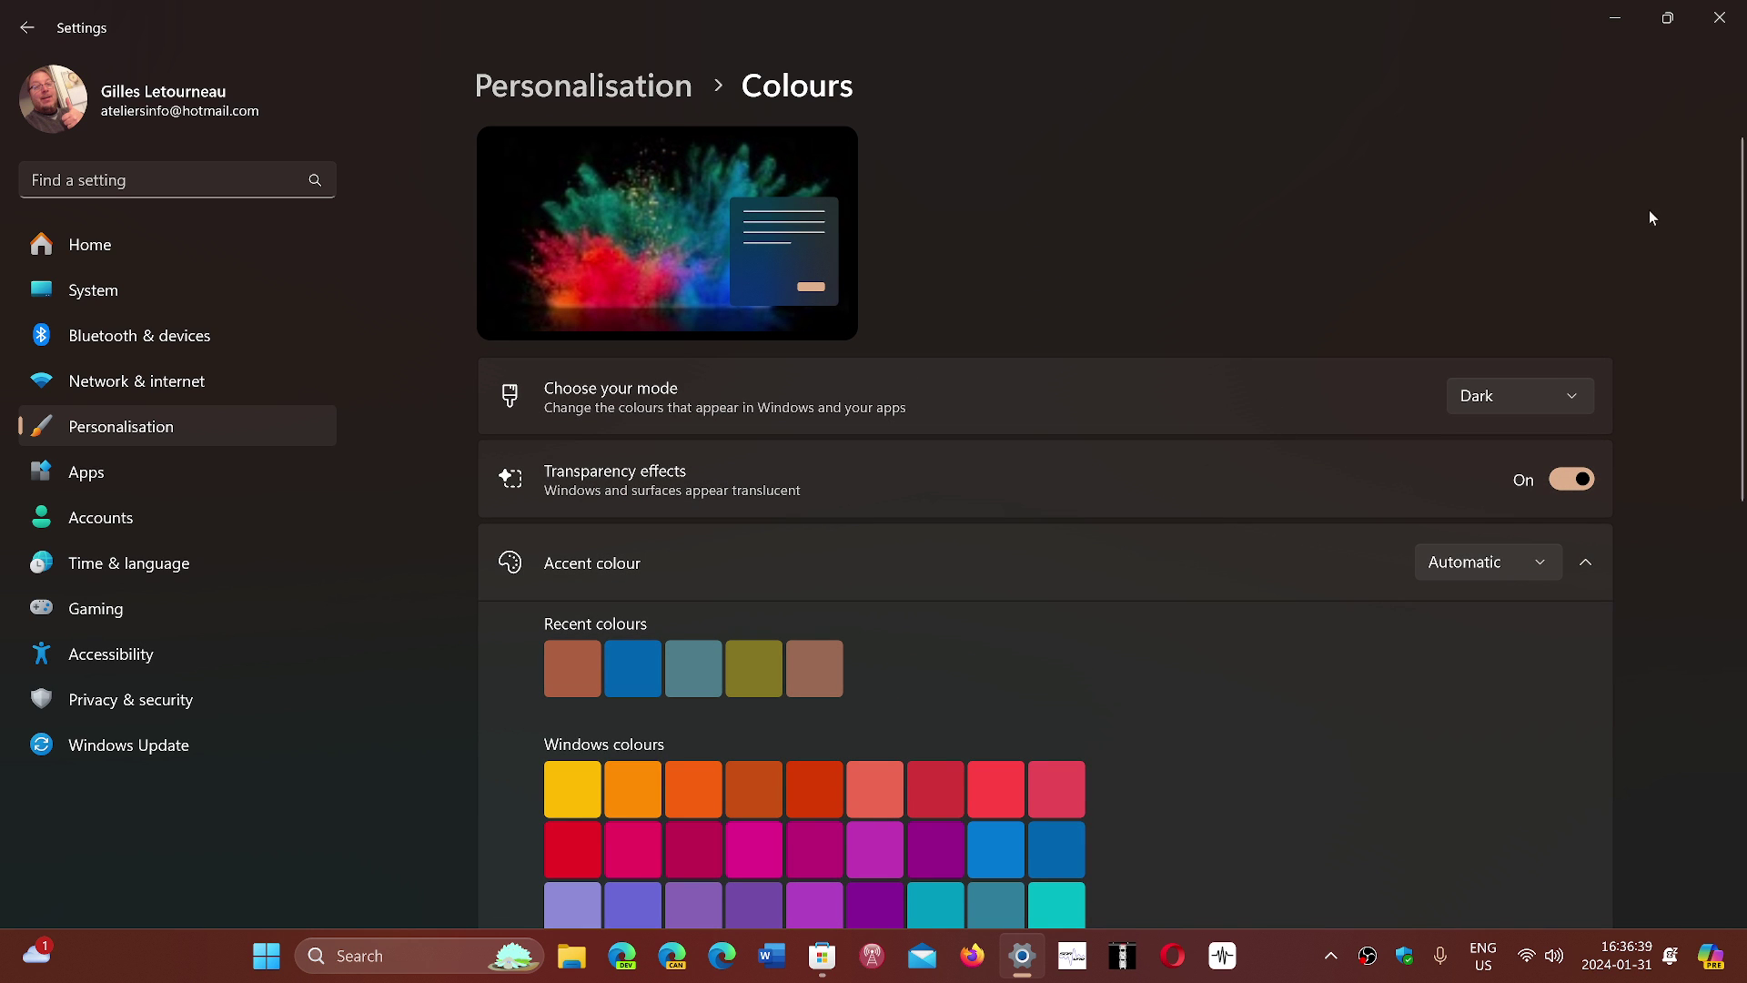
- Keep Dark mode selected, then close Settings and Microsoft Store
left_click(1529, 393)
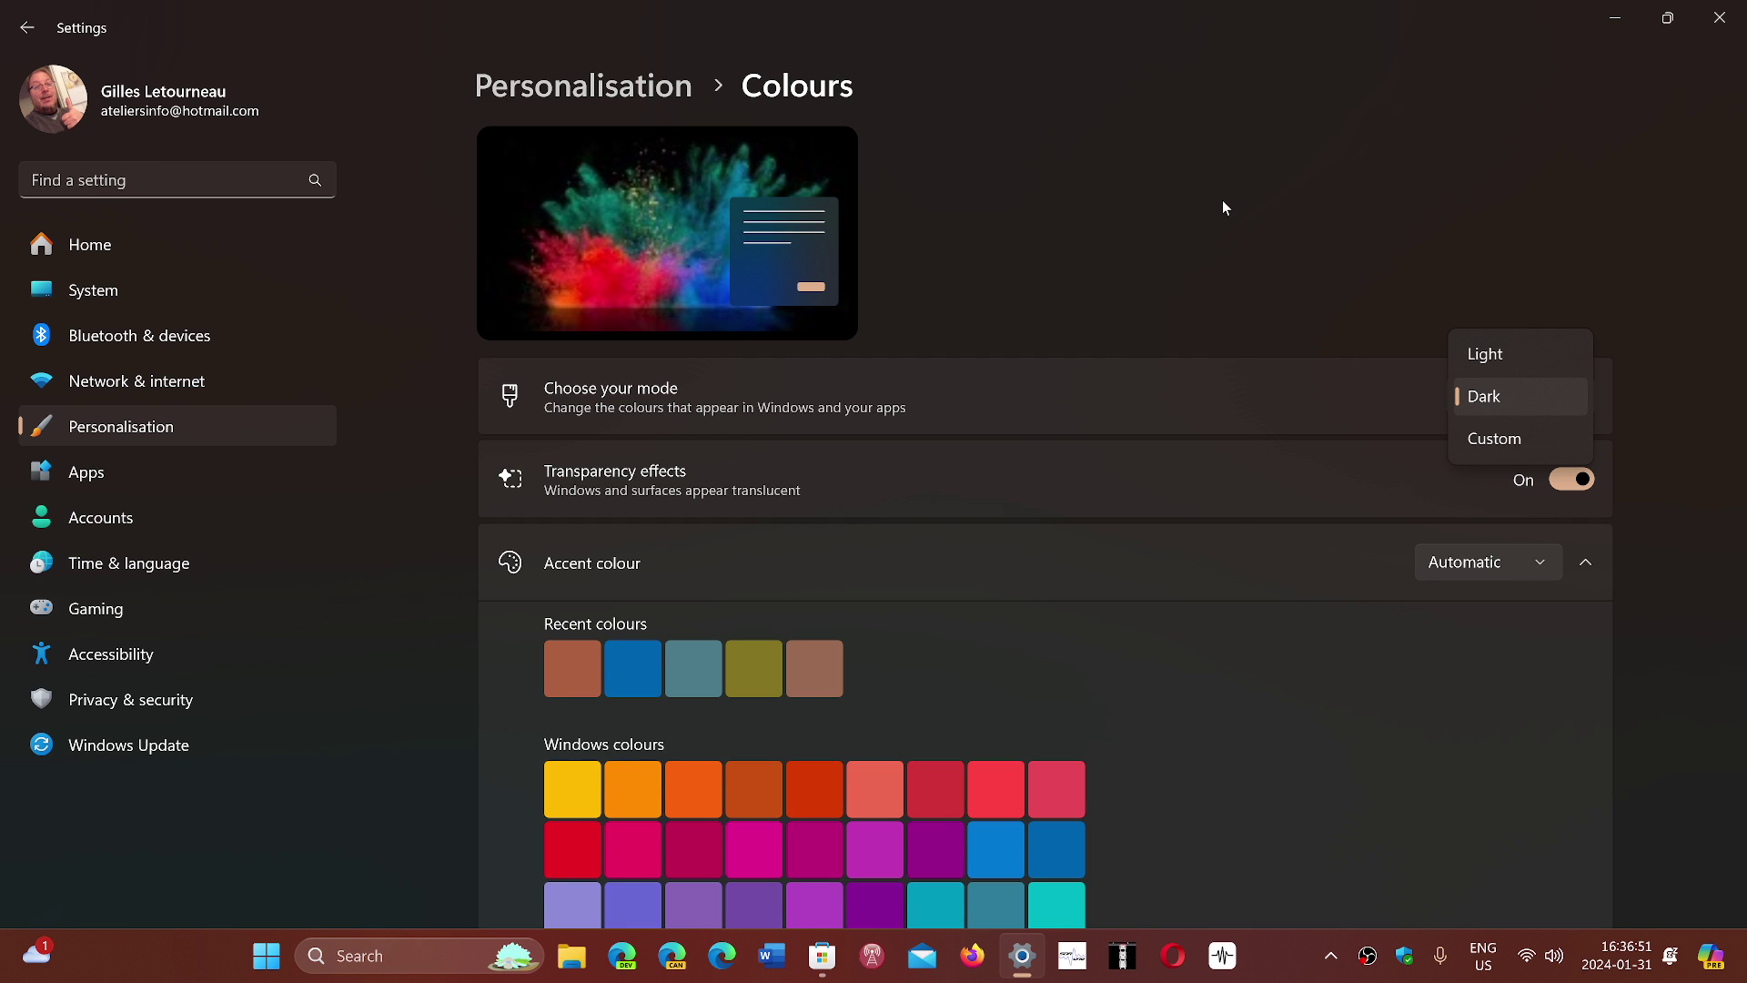
key("Escape")
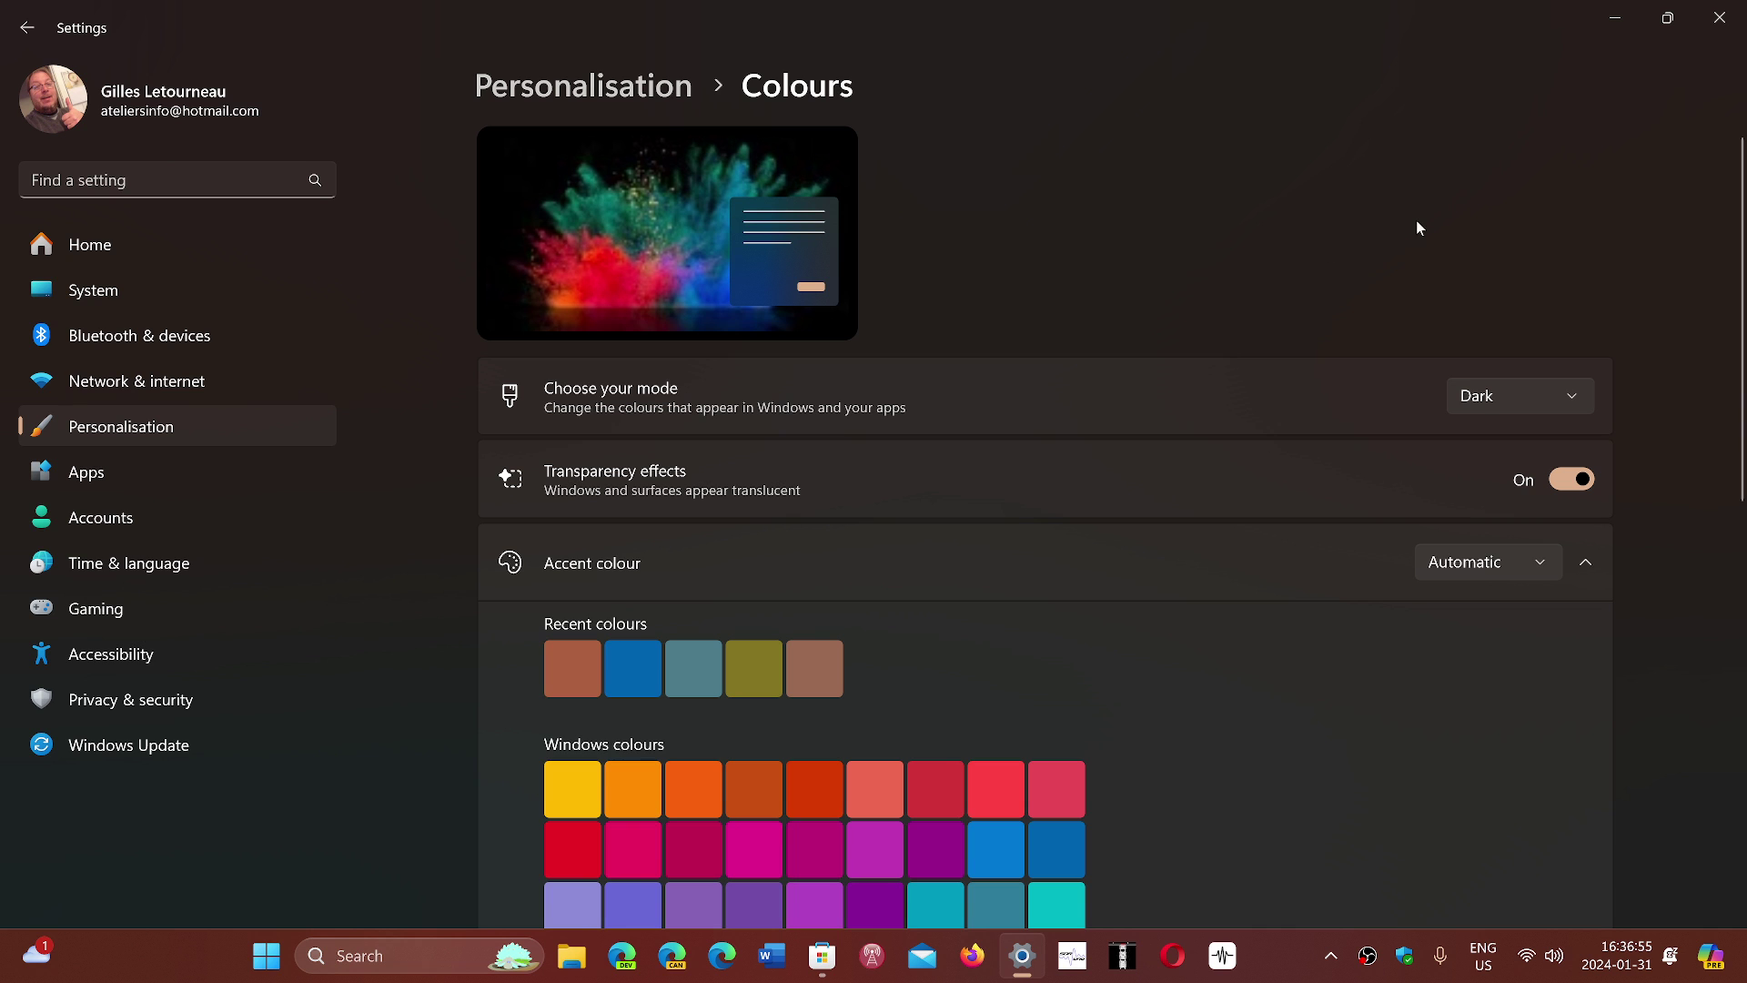
left_click(1732, 14)
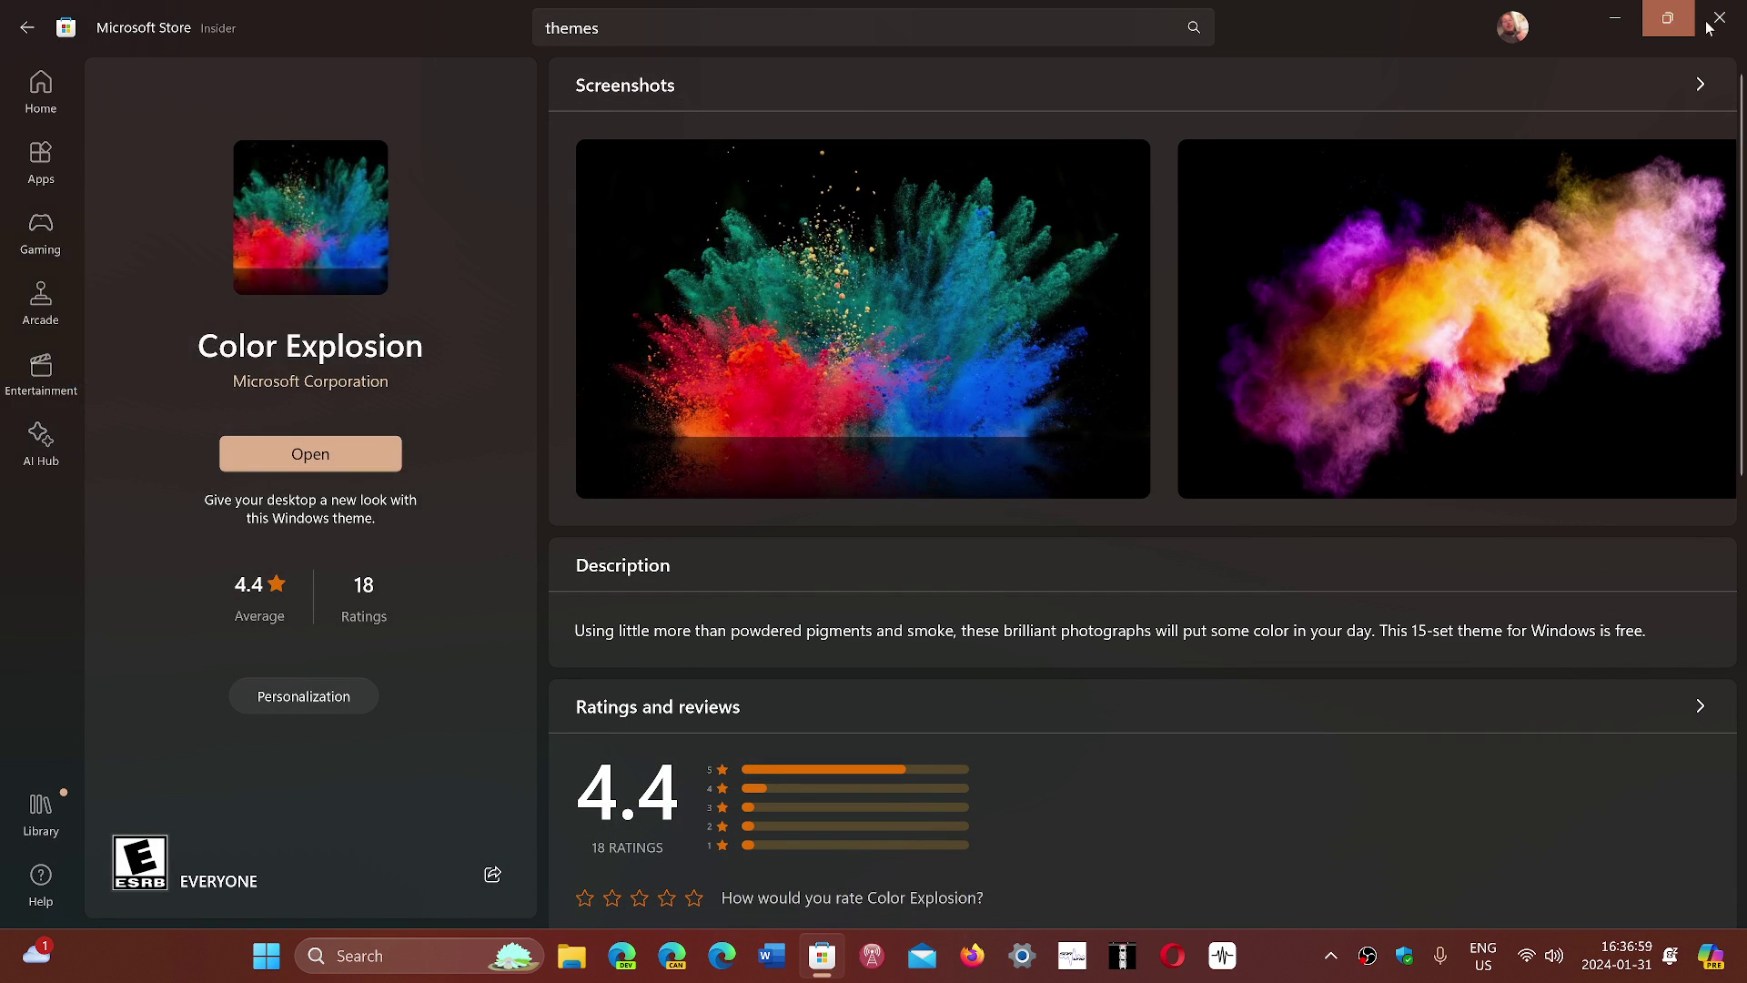
left_click(1716, 19)
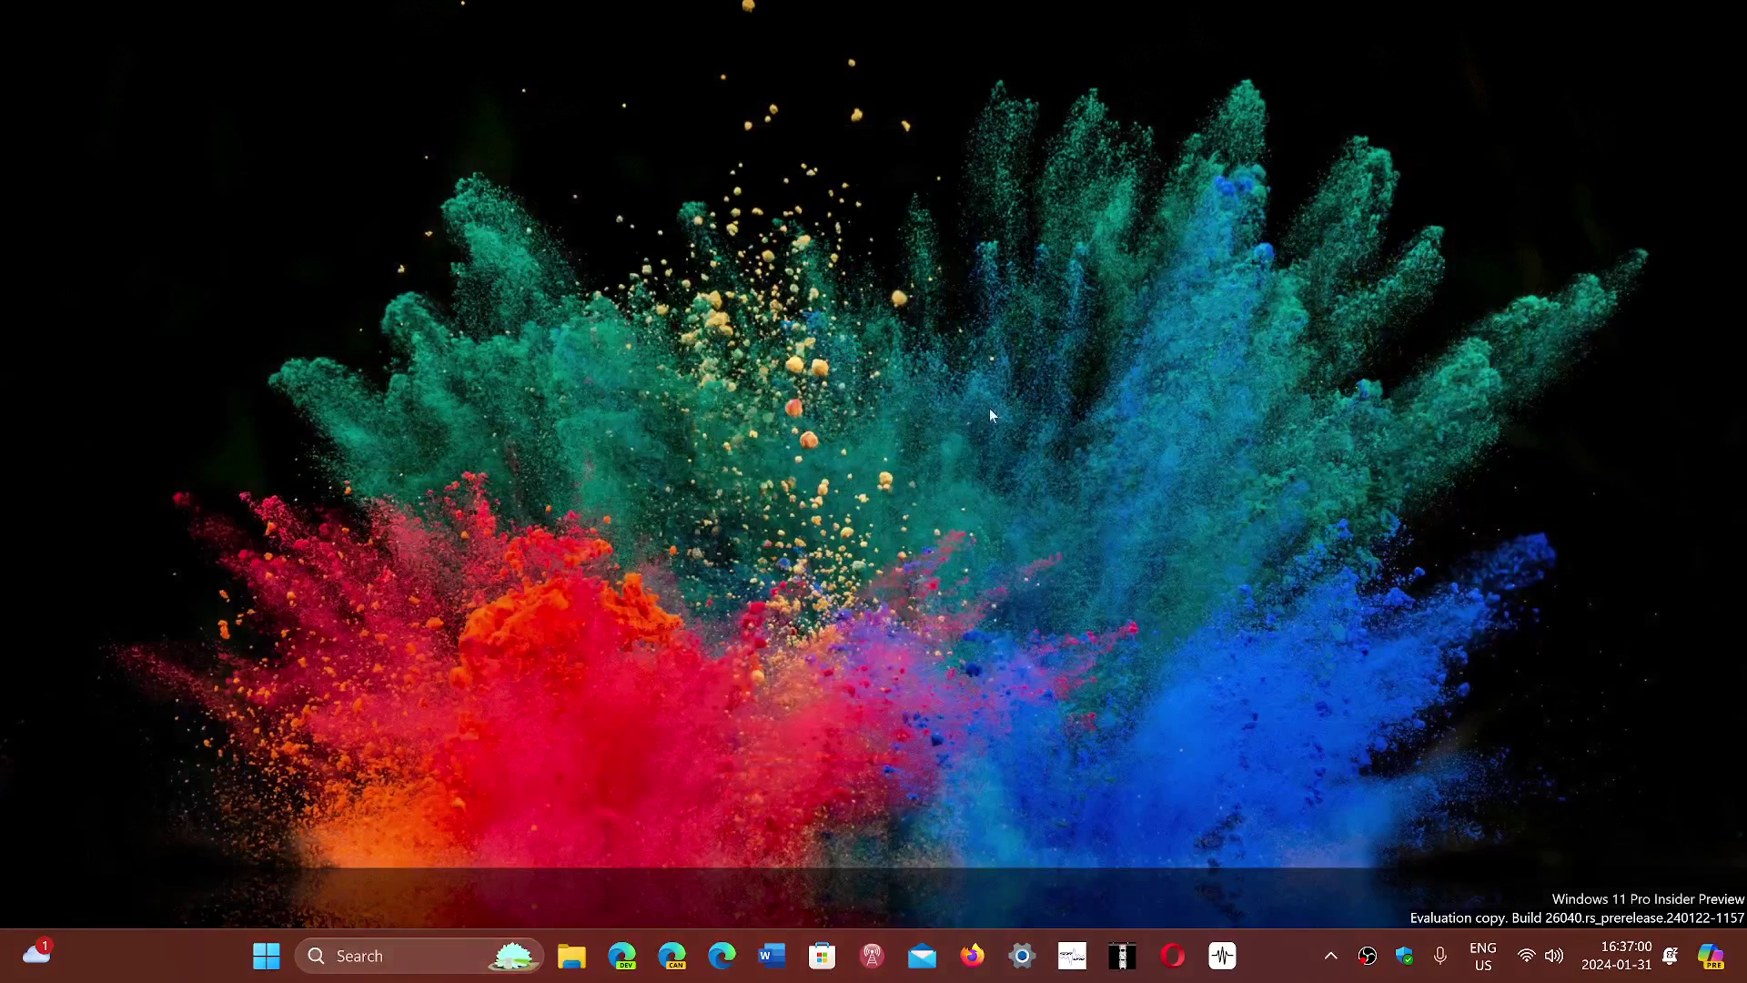
- Advance the slideshow twice via the desktop's Next desktop background command
right_click(970, 455)
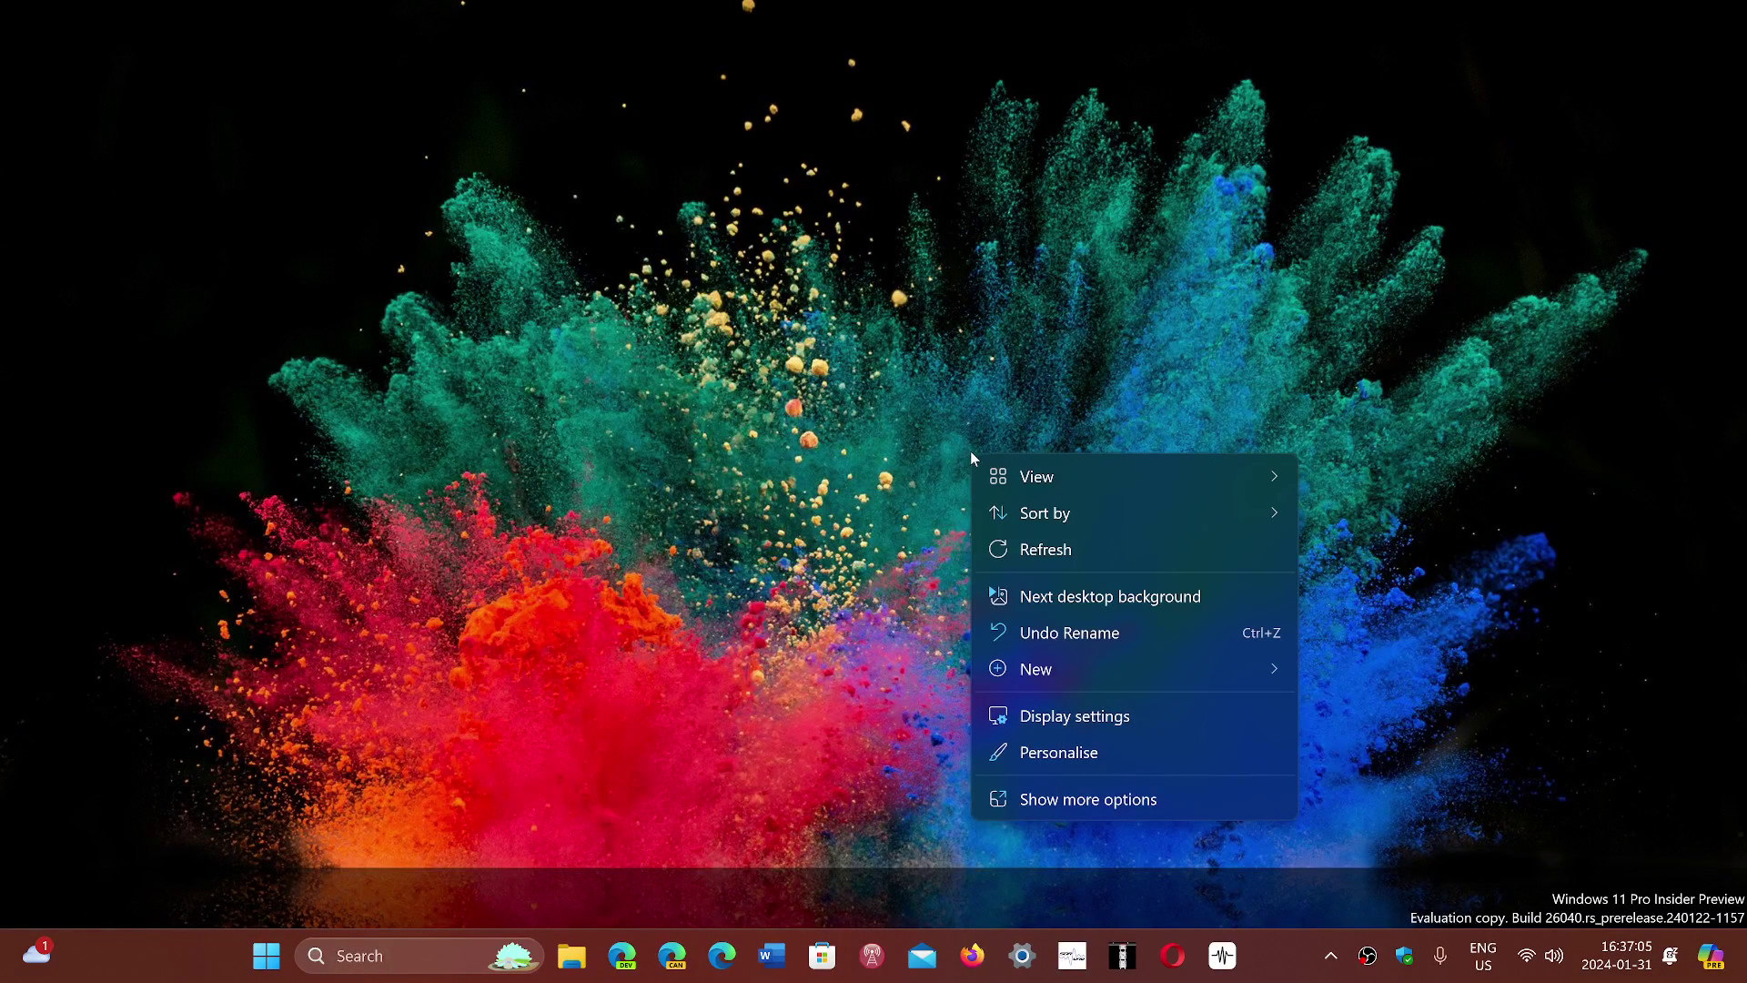
left_click(1219, 593)
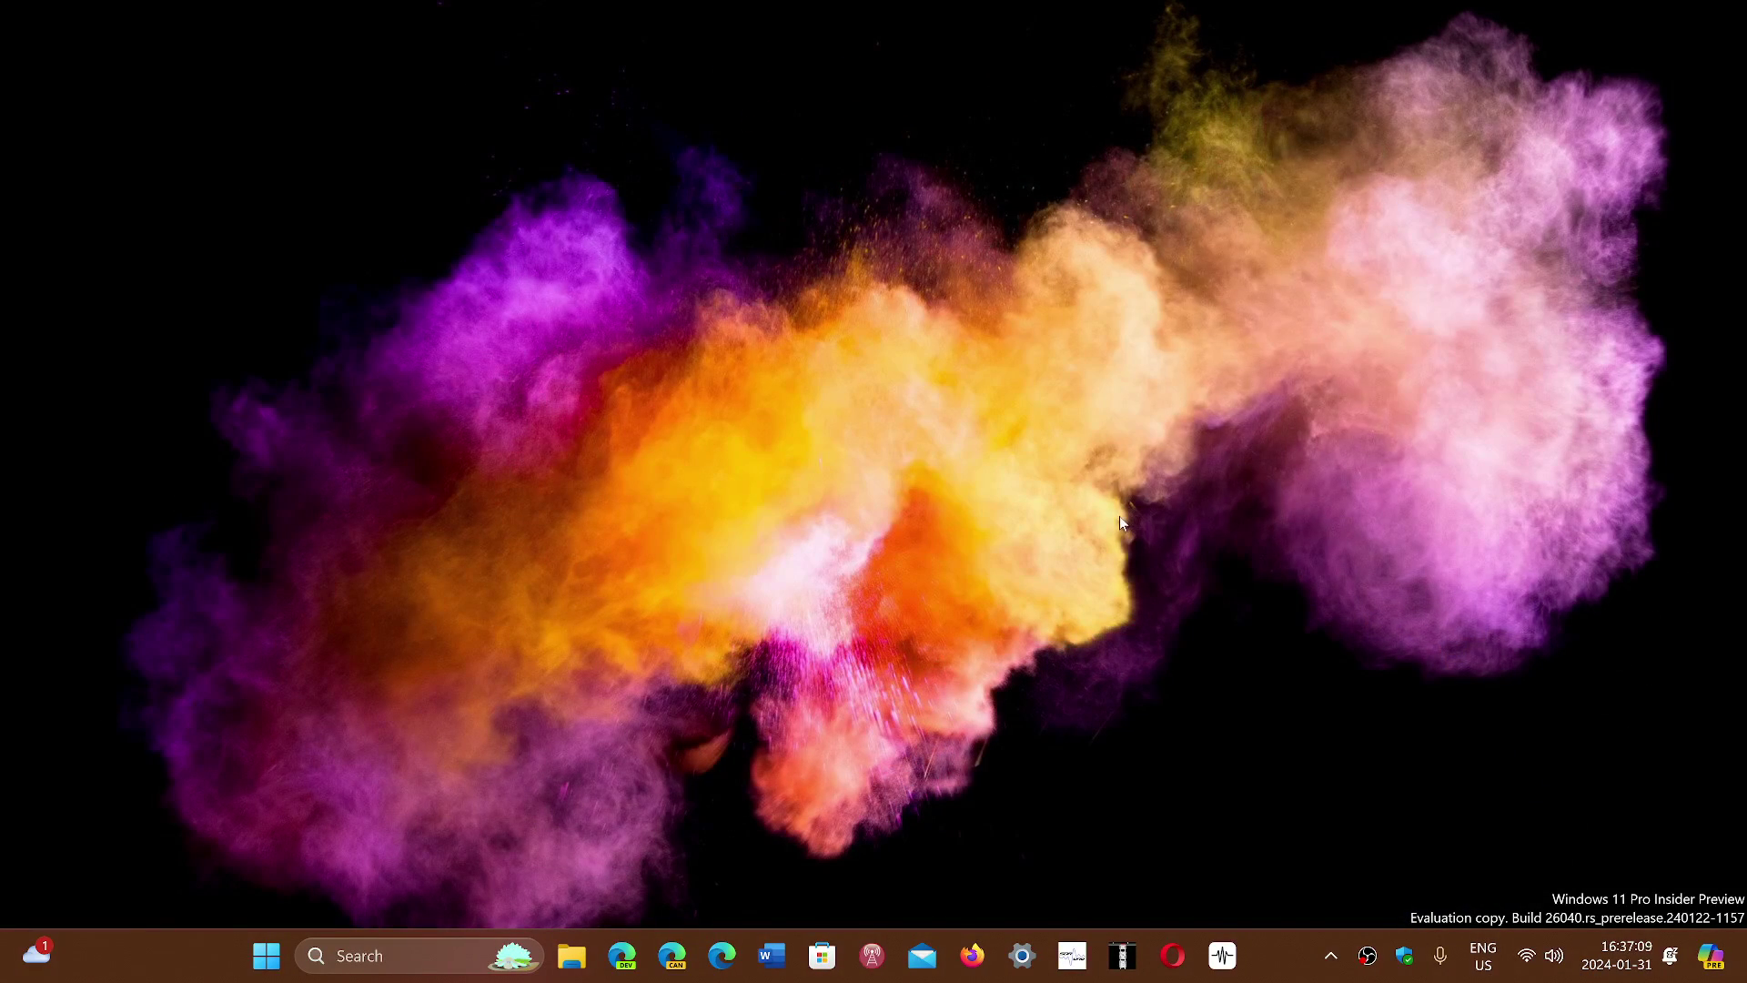
right_click(1120, 516)
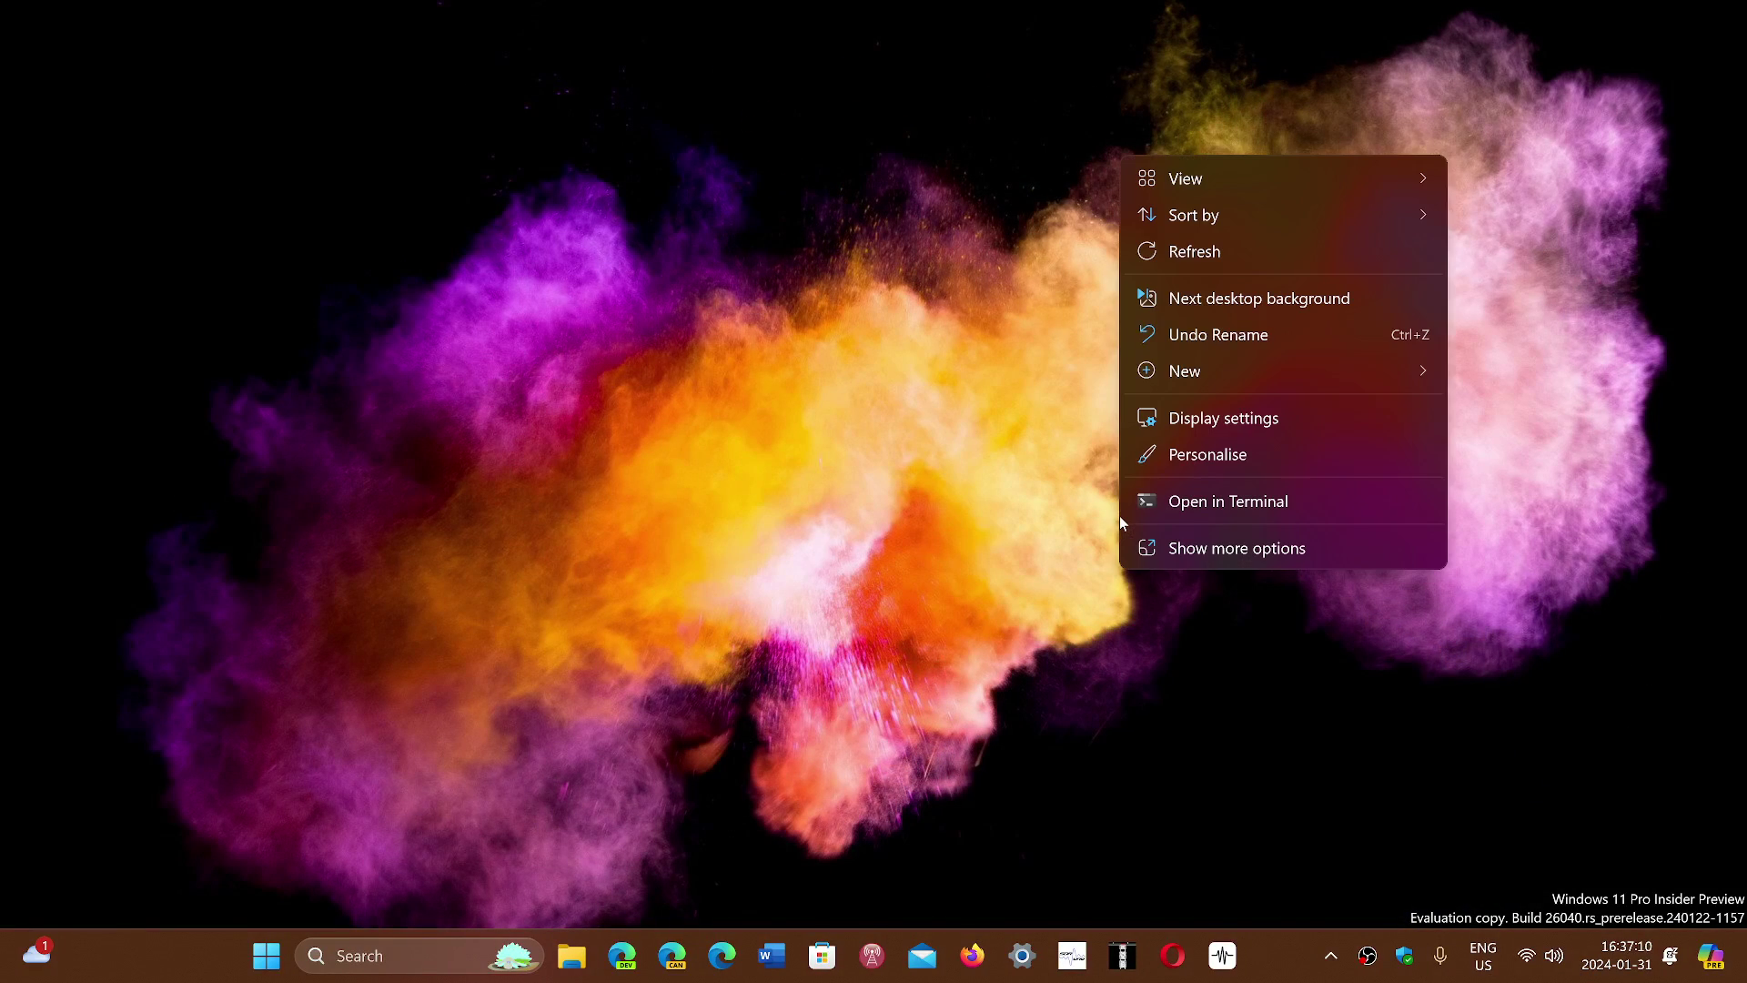
left_click(1303, 301)
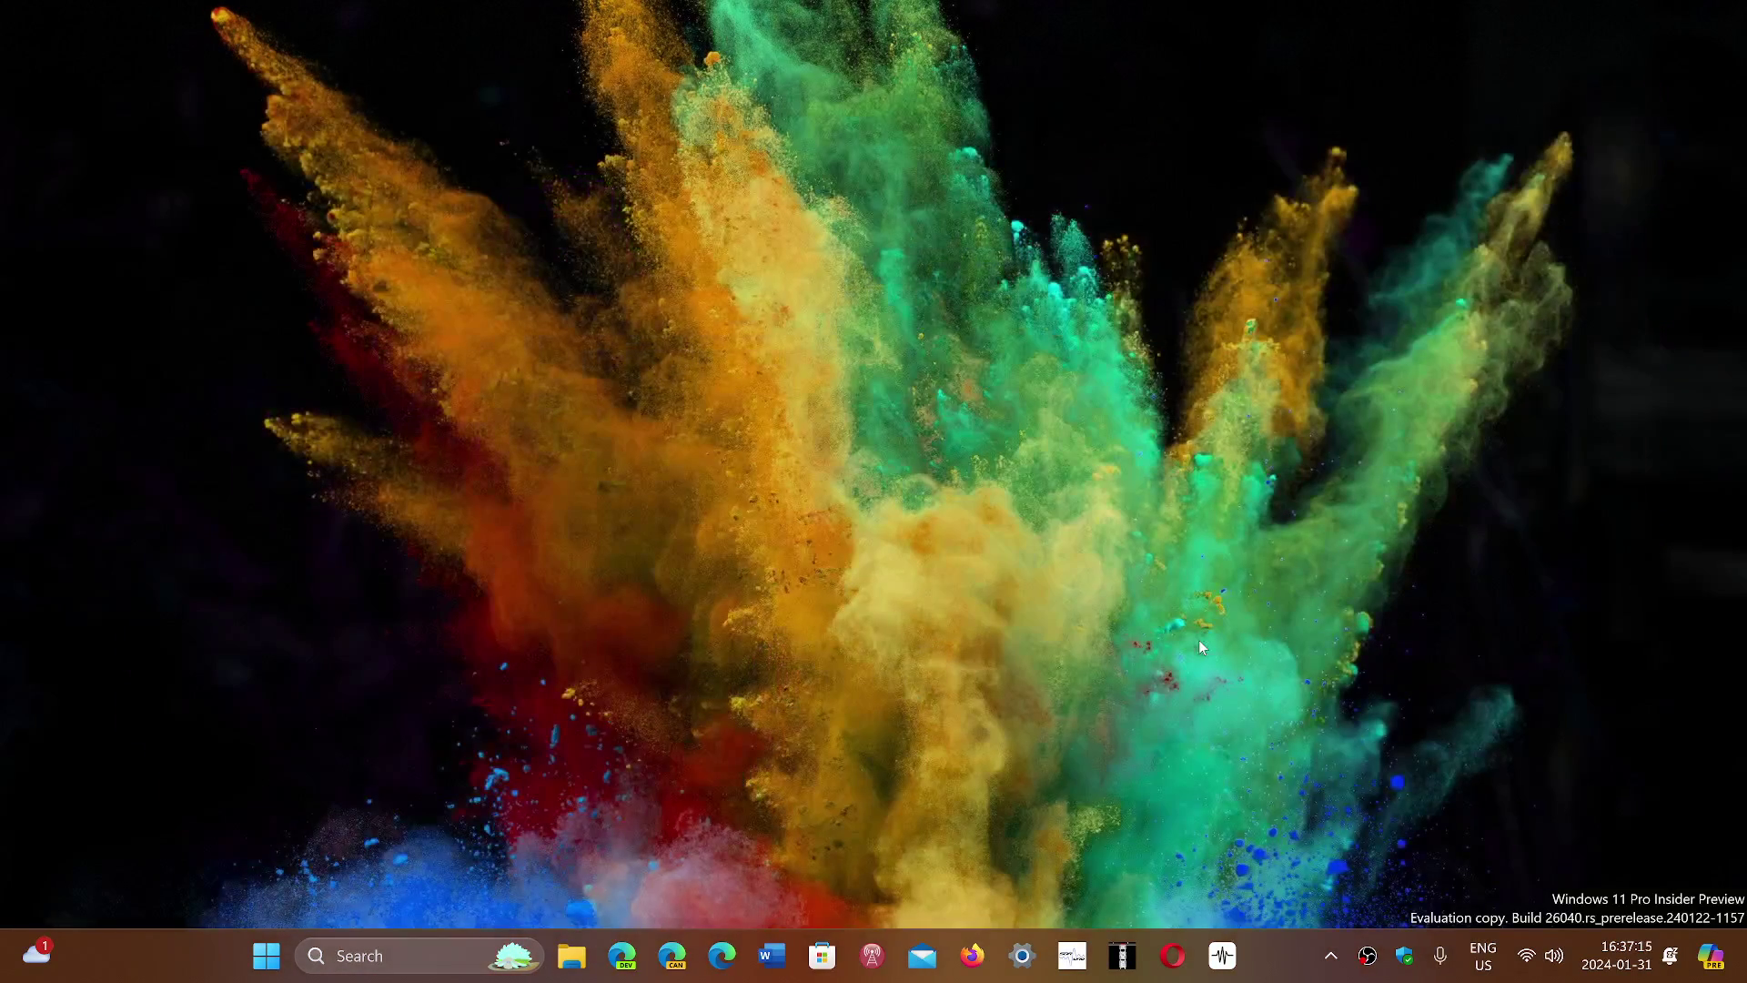